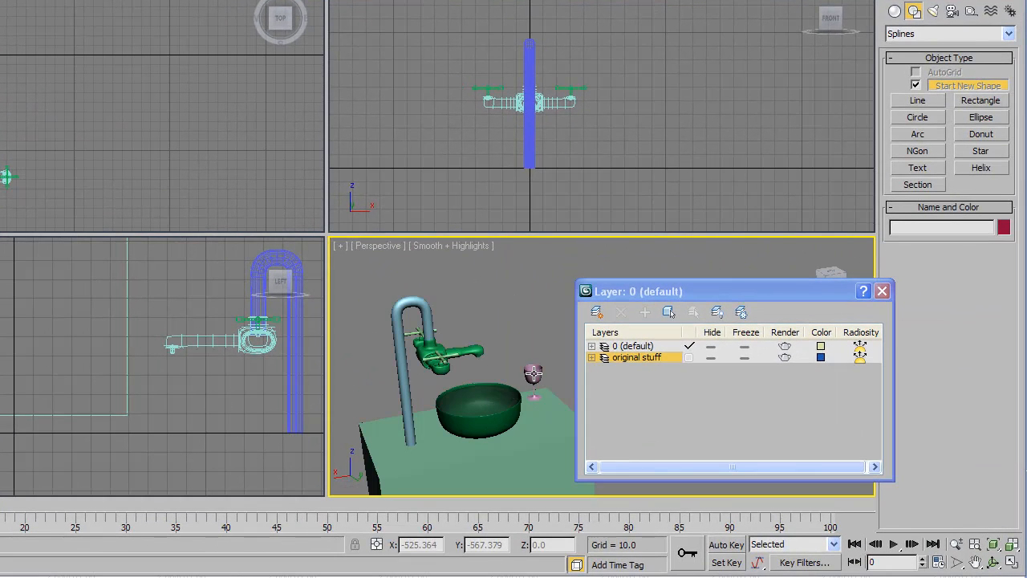
- Hide the "original stuff" layer
middle_drag(469, 385, 504, 352)
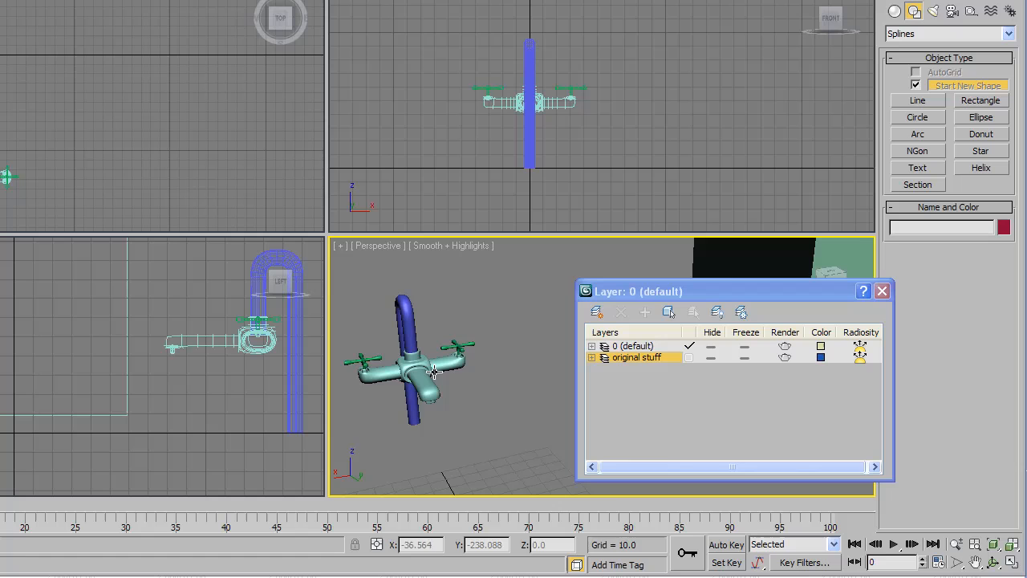
mouse_move(434, 372)
alt+middle_down()
mouse_move(406, 379)
mouse_move(592, 353)
mouse_move(602, 334)
mouse_move(507, 375)
mouse_move(432, 374)
mouse_move(434, 362)
alt+middle_up()
scroll(401, 369, up, 2)
scroll(501, 375, down, 4)
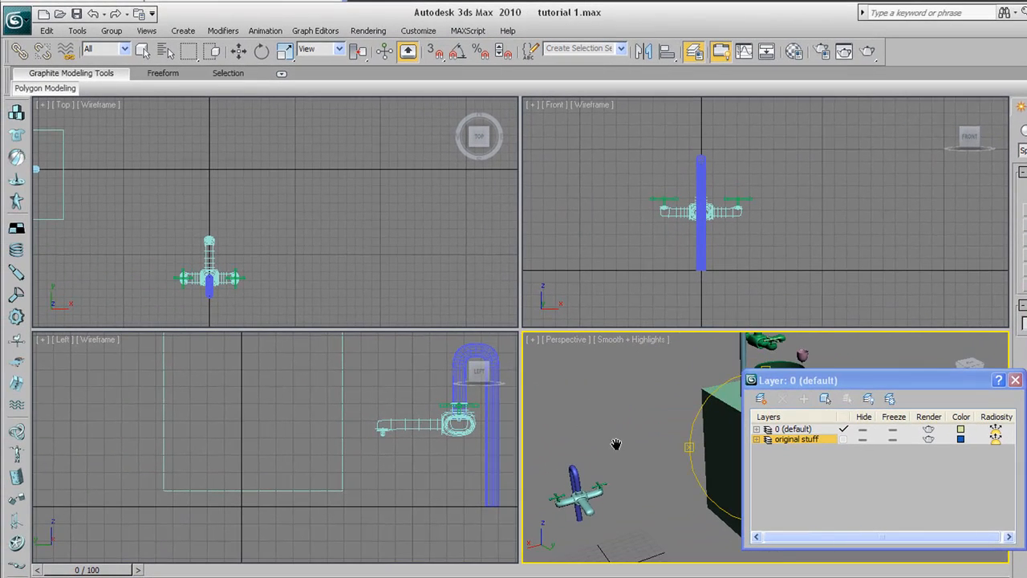
drag(717, 435, 681, 465)
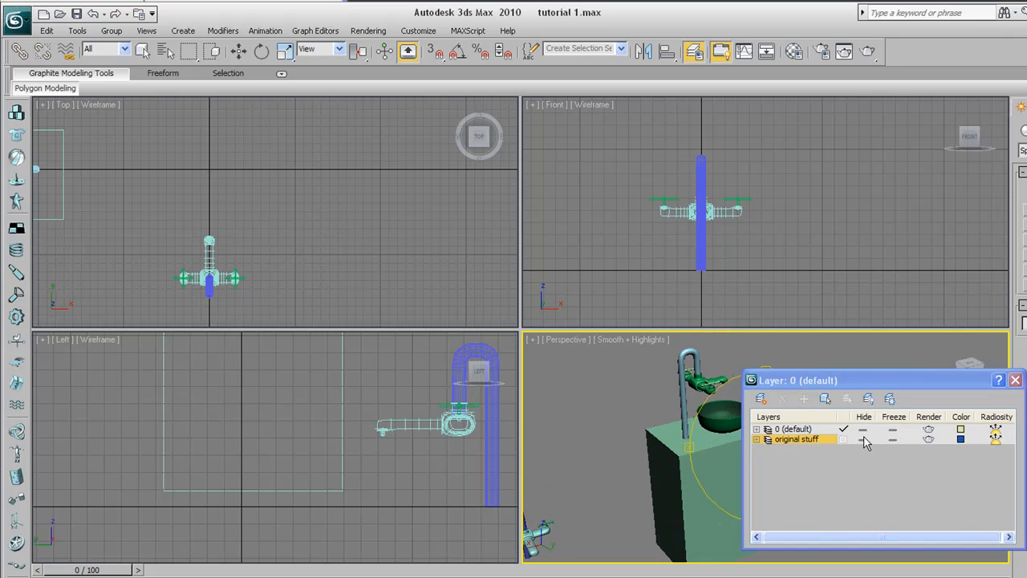
click(863, 438)
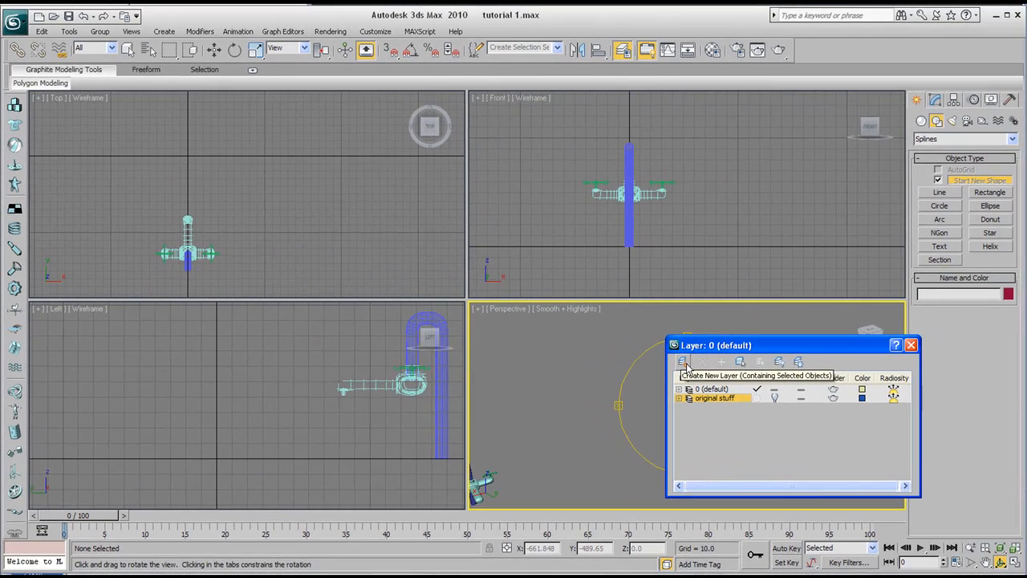
- Create a new layer named "bowl" and close the layer manager
click(684, 365)
click(722, 398)
text(b)
key(Return)
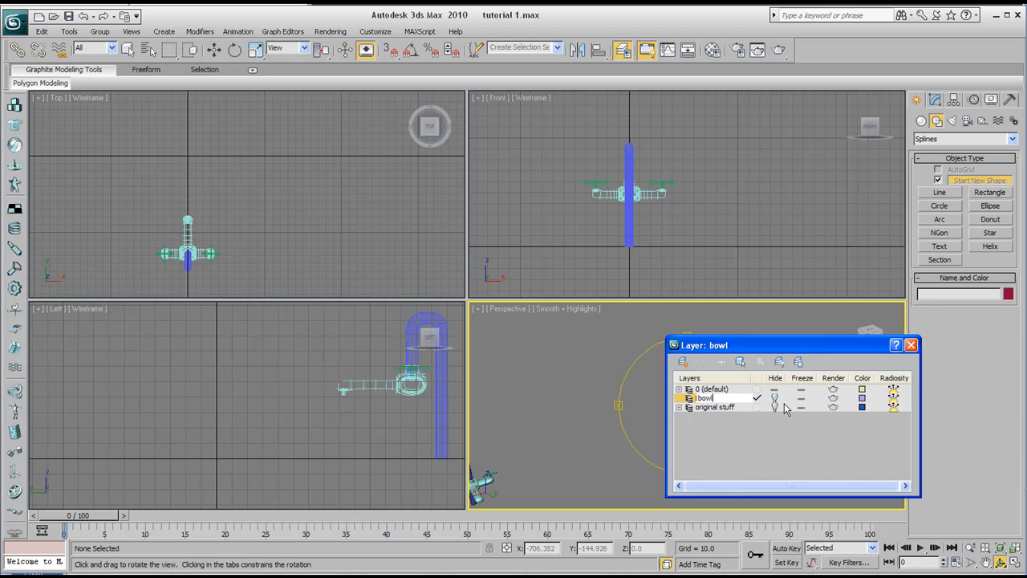
key(Return)
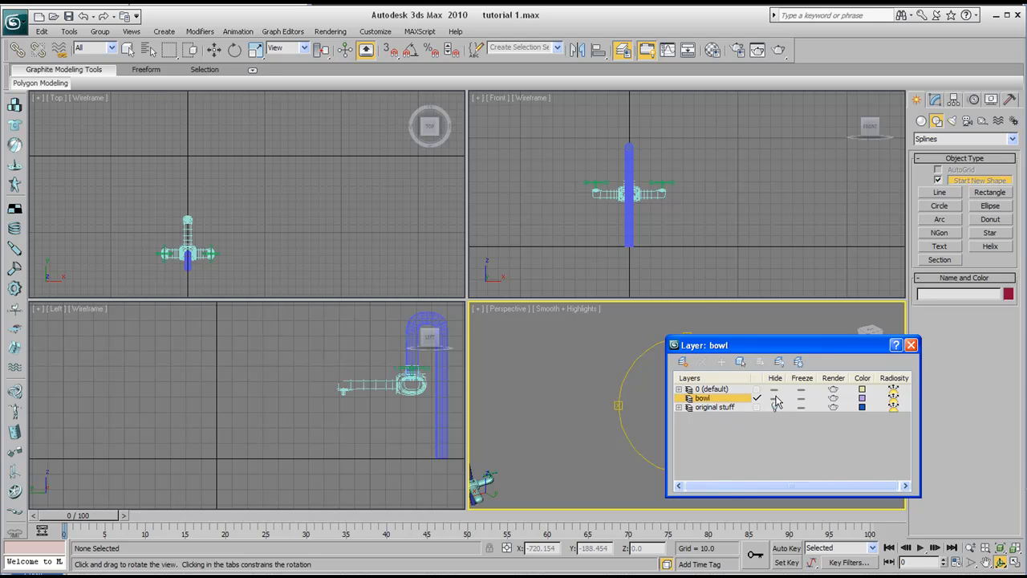
click(910, 344)
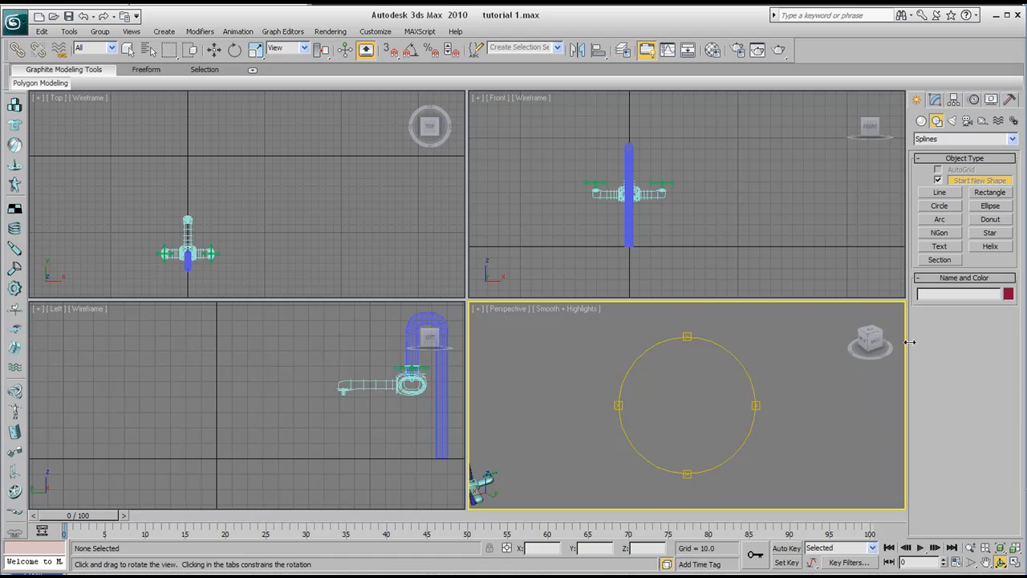
- Start the Line spline tool for drawing in the Left view
drag(578, 401, 681, 370)
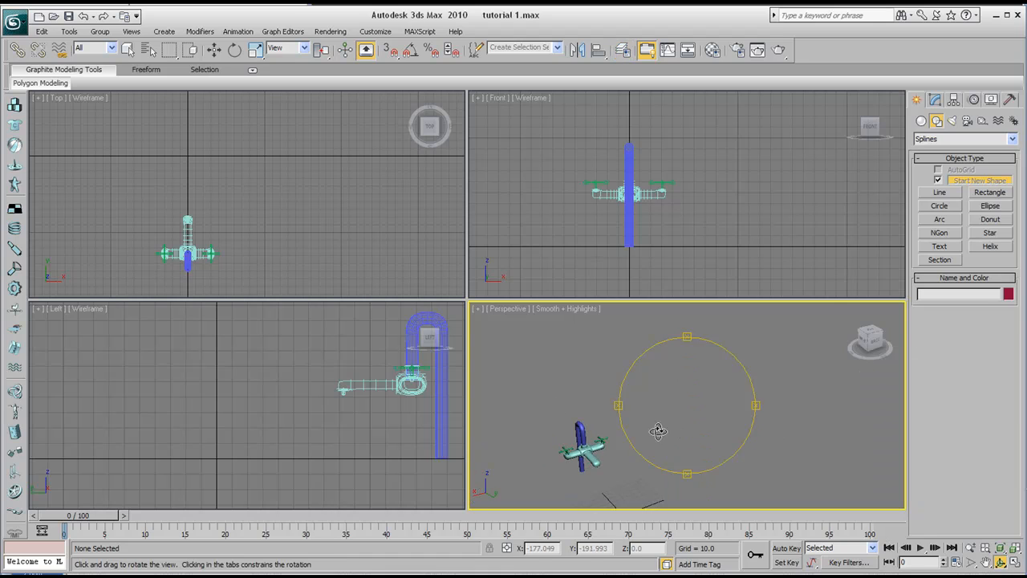
drag(668, 431, 698, 449)
click(237, 393)
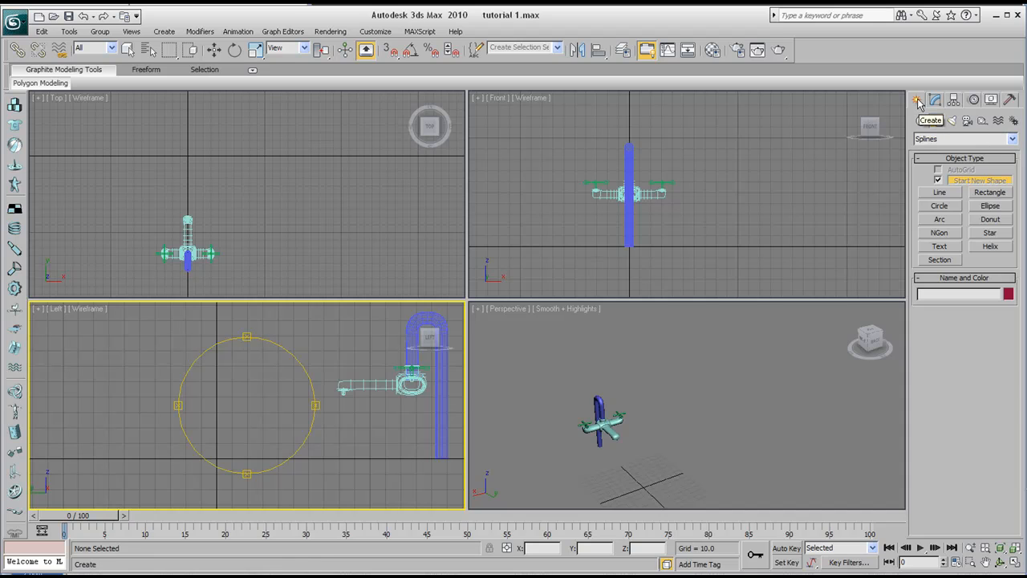
click(940, 192)
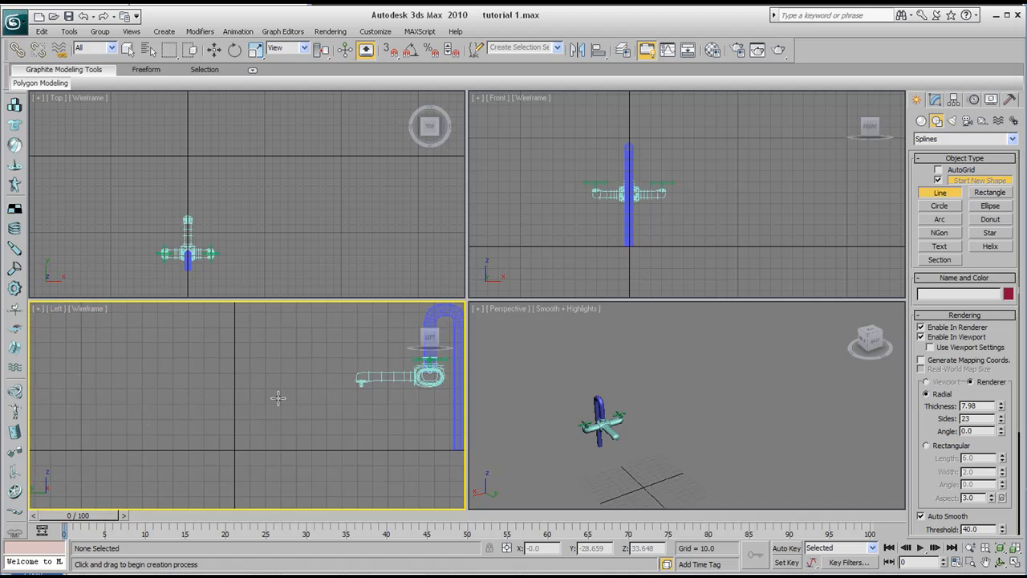
click(1014, 564)
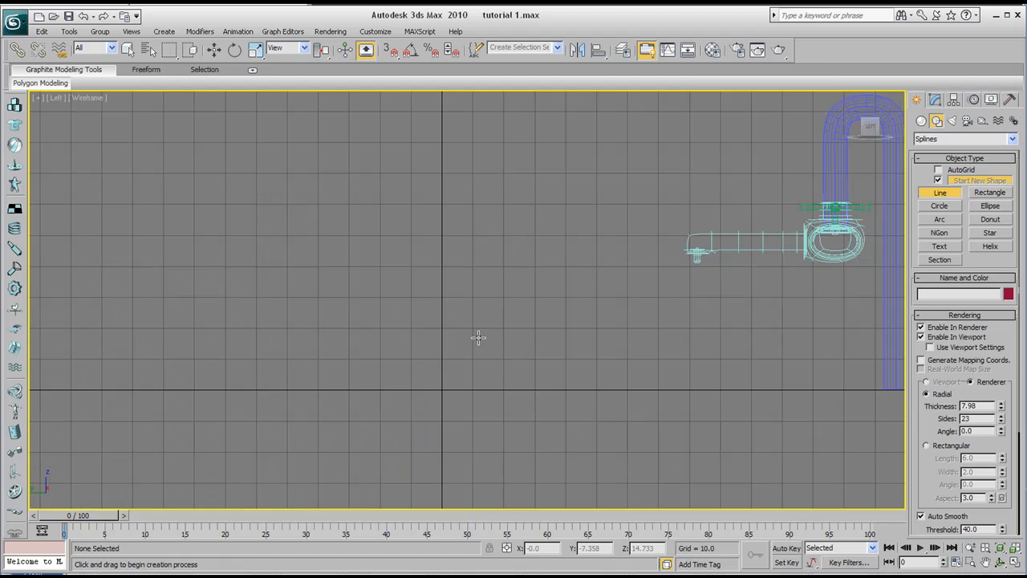
scroll(479, 337, up, 2)
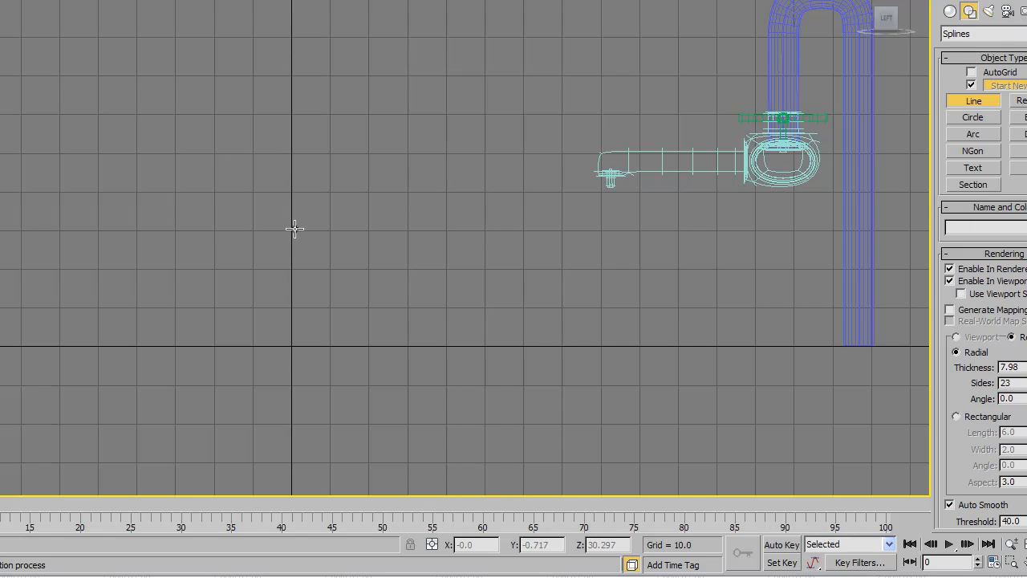
click(61, 115)
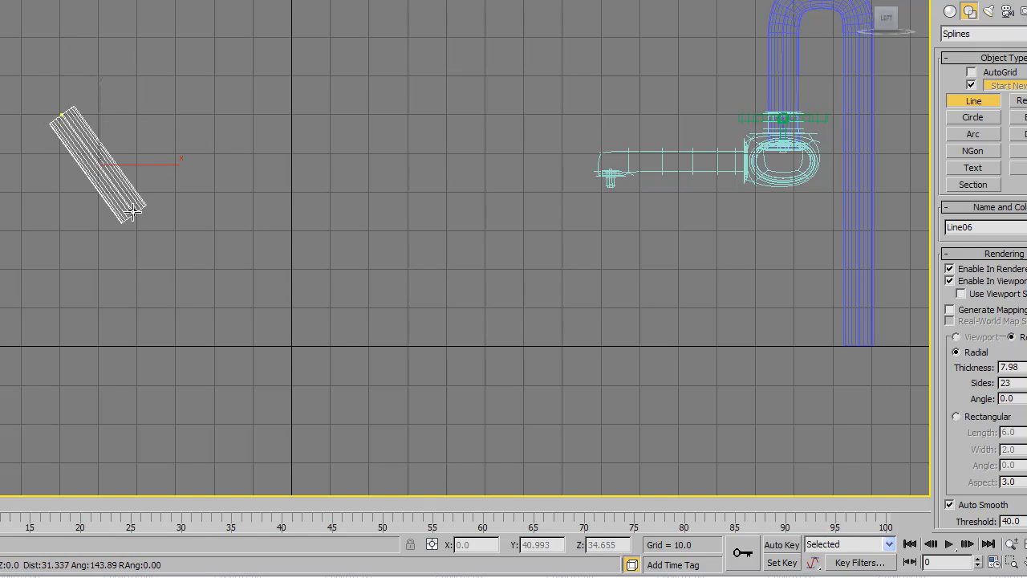
right_click(201, 235)
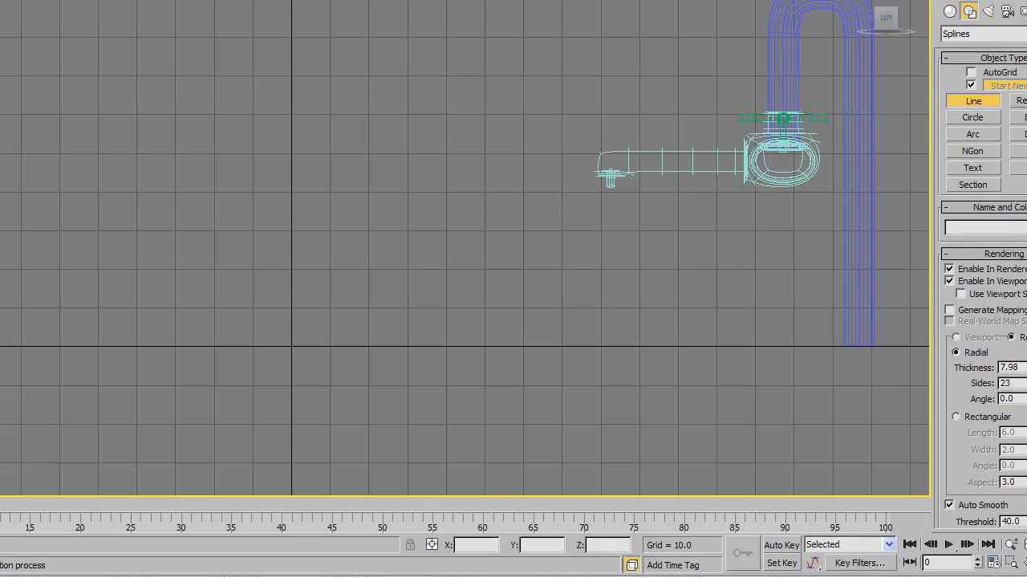
click(1017, 562)
right_click(550, 413)
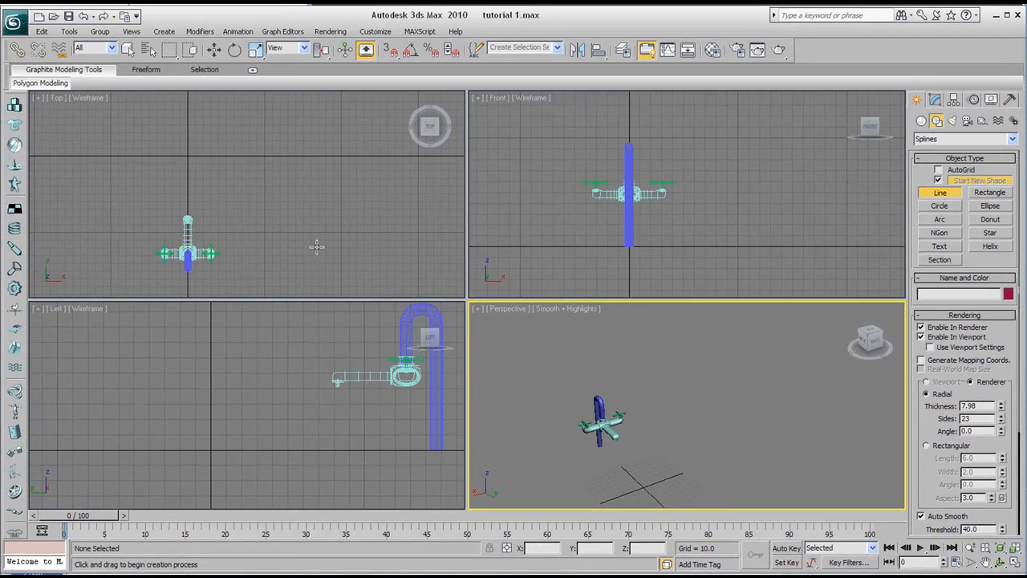
click(295, 219)
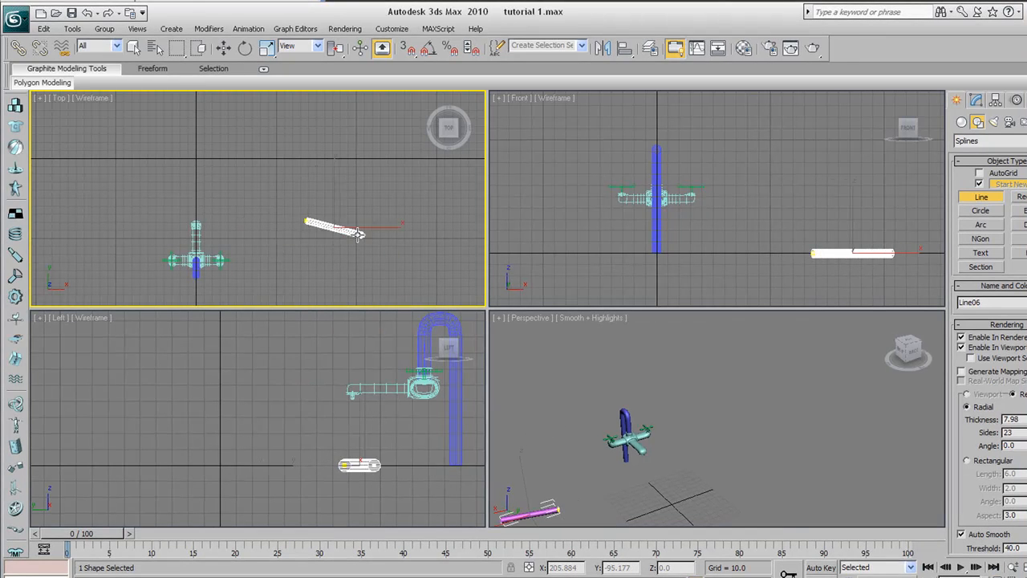
right_click(329, 239)
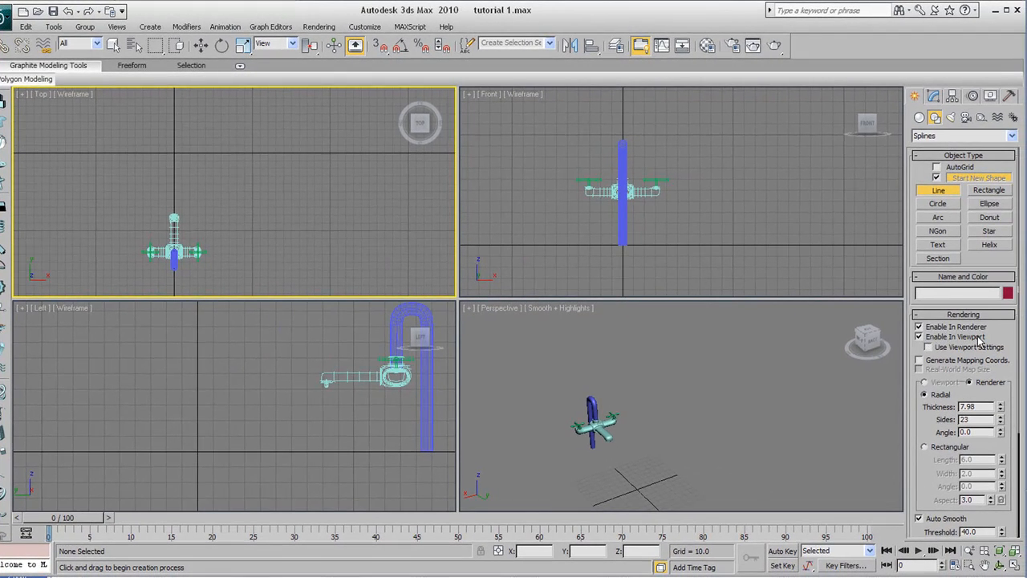
- Disable Enable In Renderer and Enable In Viewport, and draw a curved half-bowl profile about 40 wide and 37 high in the Left view, ending on the vertical axis
click(919, 337)
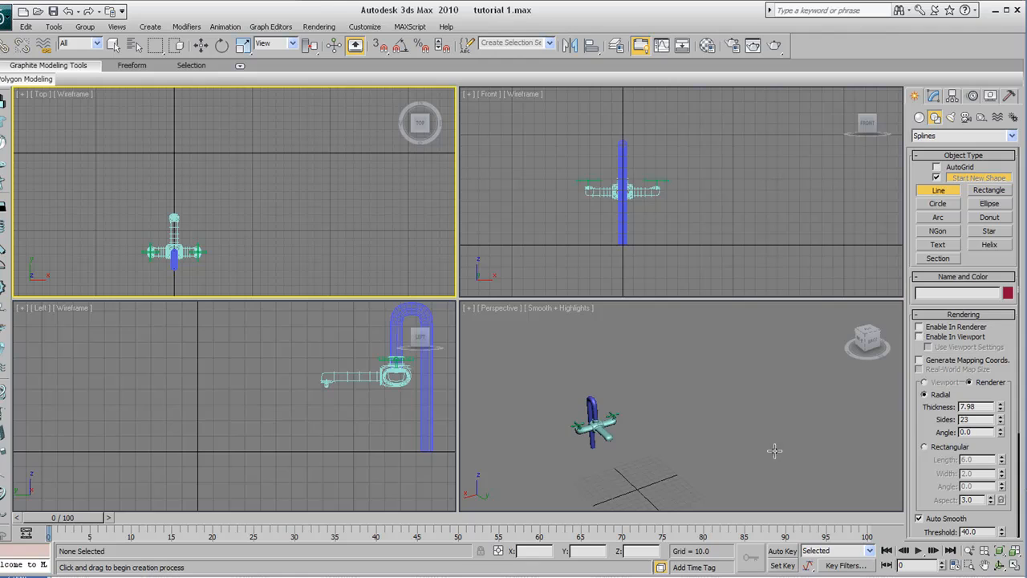
right_click(286, 419)
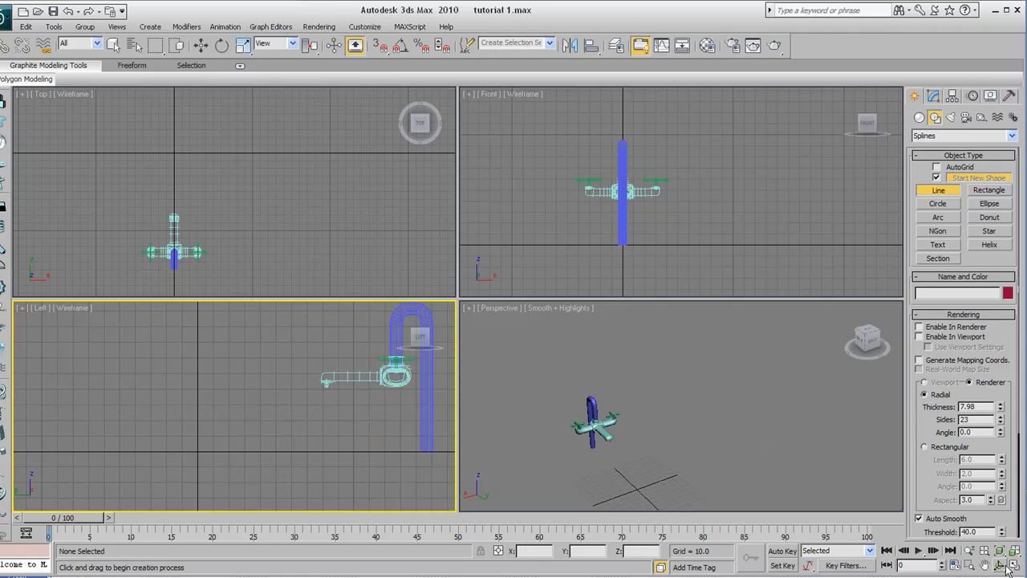
click(1012, 566)
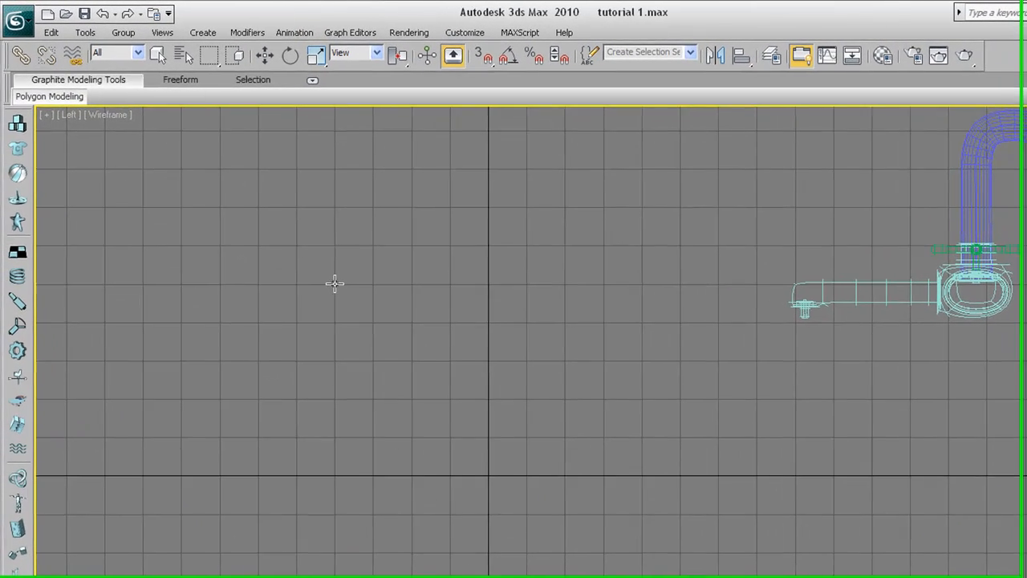
click(258, 232)
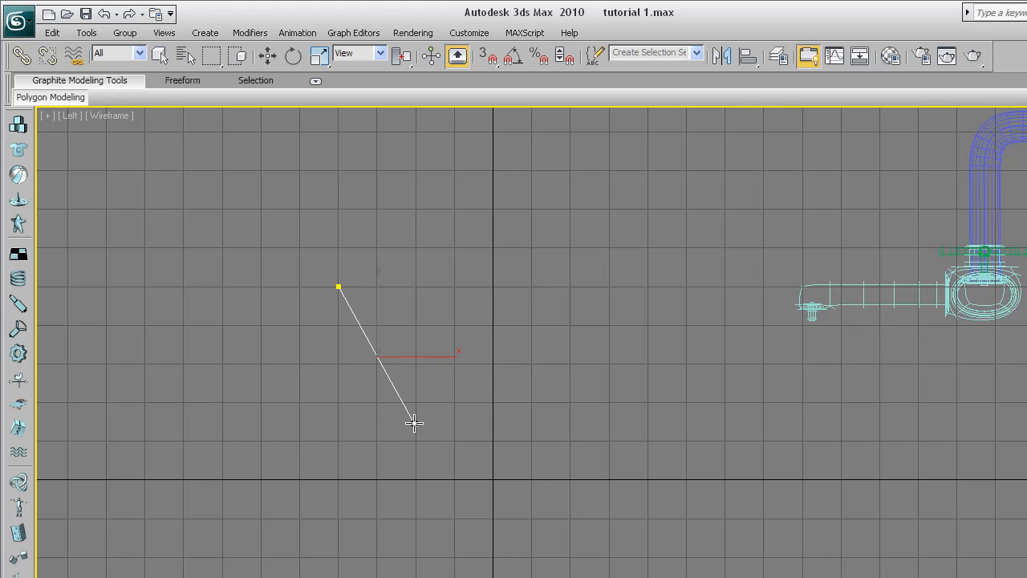
drag(404, 418, 428, 431)
click(493, 431)
right_click(756, 501)
middle_drag(478, 391, 456, 384)
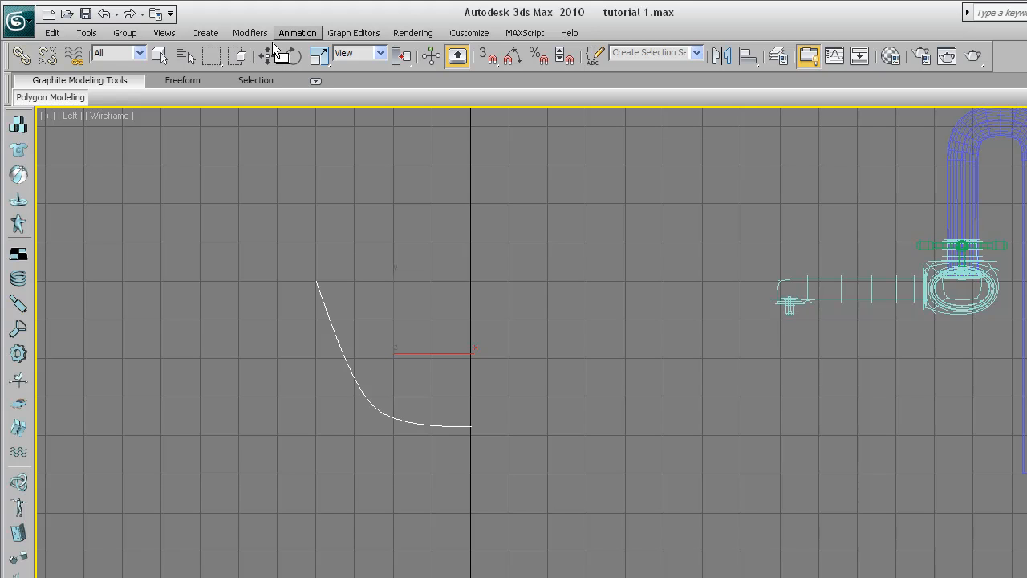
middle_drag(454, 428, 467, 404)
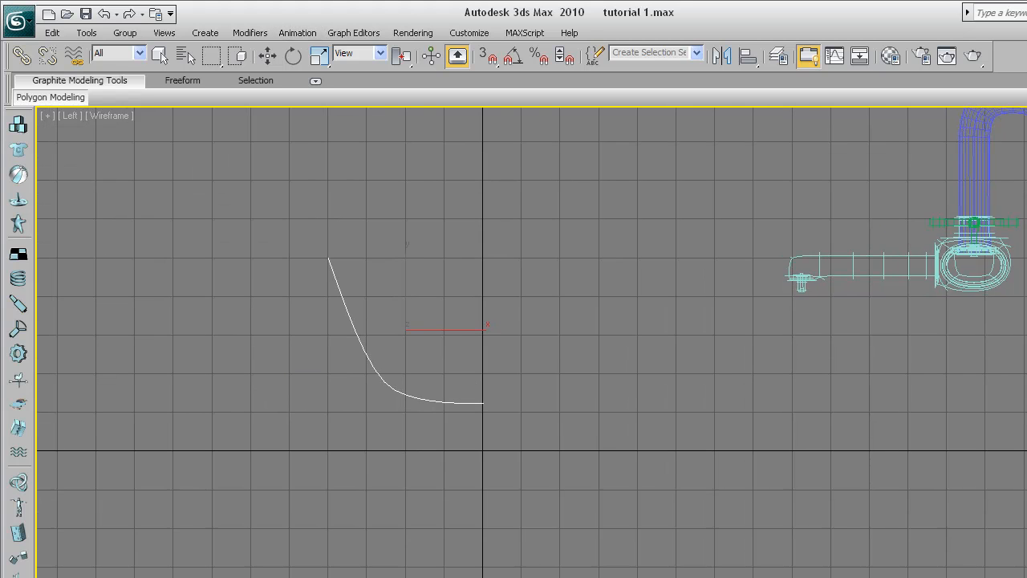
- Apply a Lathe modifier to the half-bowl profile line
click(1019, 565)
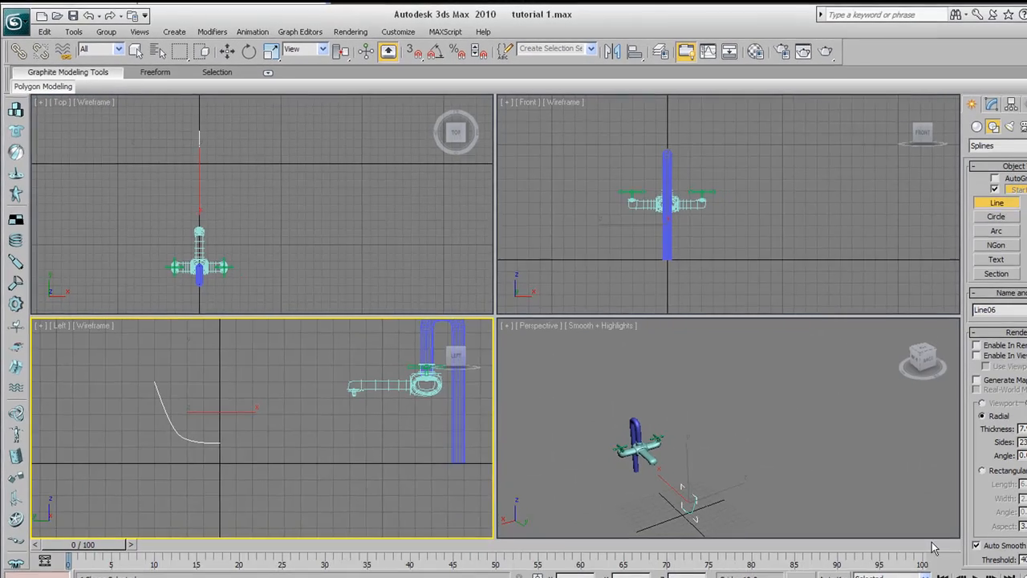
middle_drag(292, 450, 280, 461)
middle_drag(653, 426, 645, 409)
click(1016, 562)
click(1001, 562)
drag(386, 299, 471, 297)
scroll(461, 296, up, 5)
middle_drag(471, 297, 426, 300)
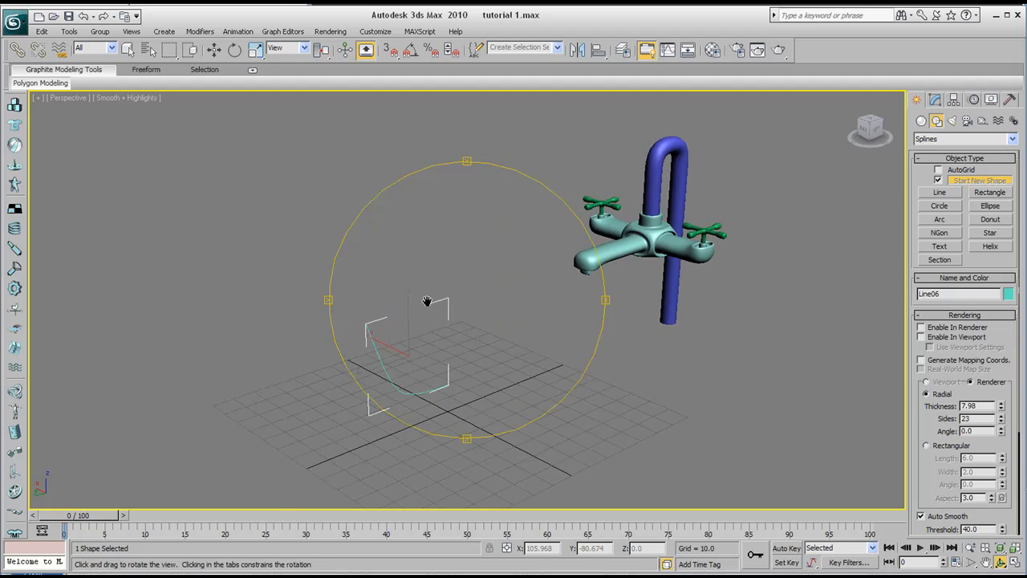
drag(426, 300, 398, 311)
click(934, 100)
click(961, 135)
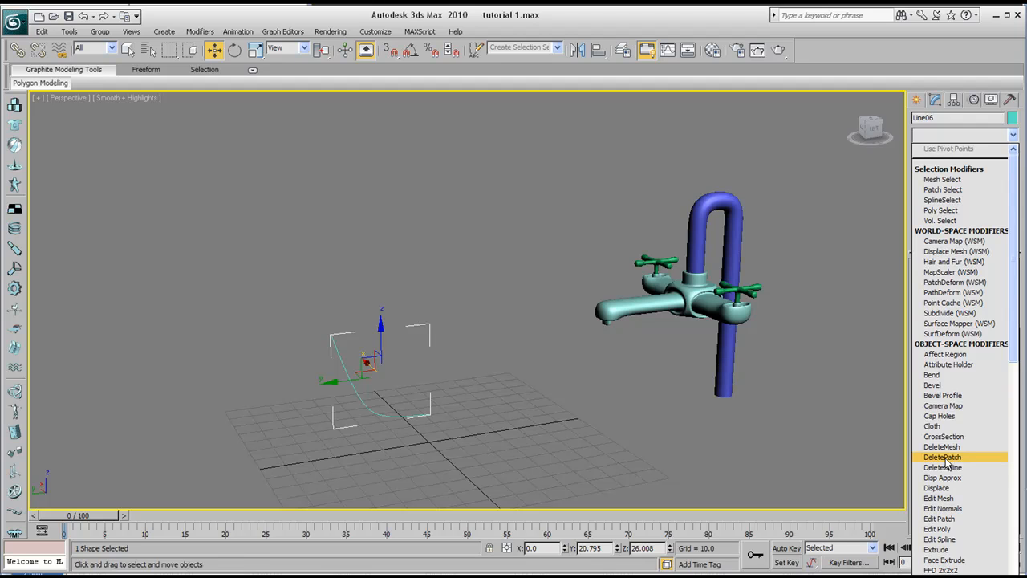
key(l)
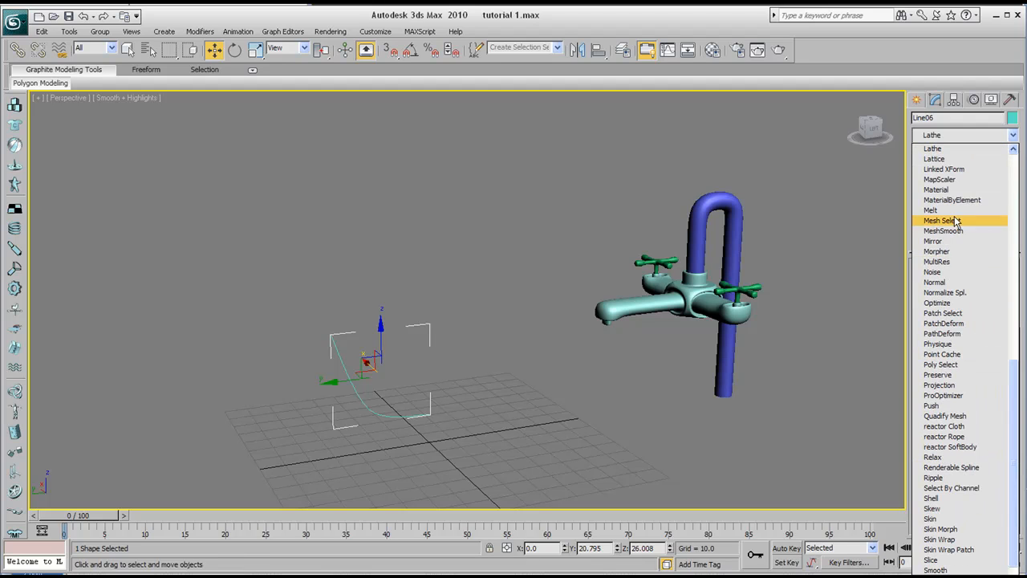
click(932, 149)
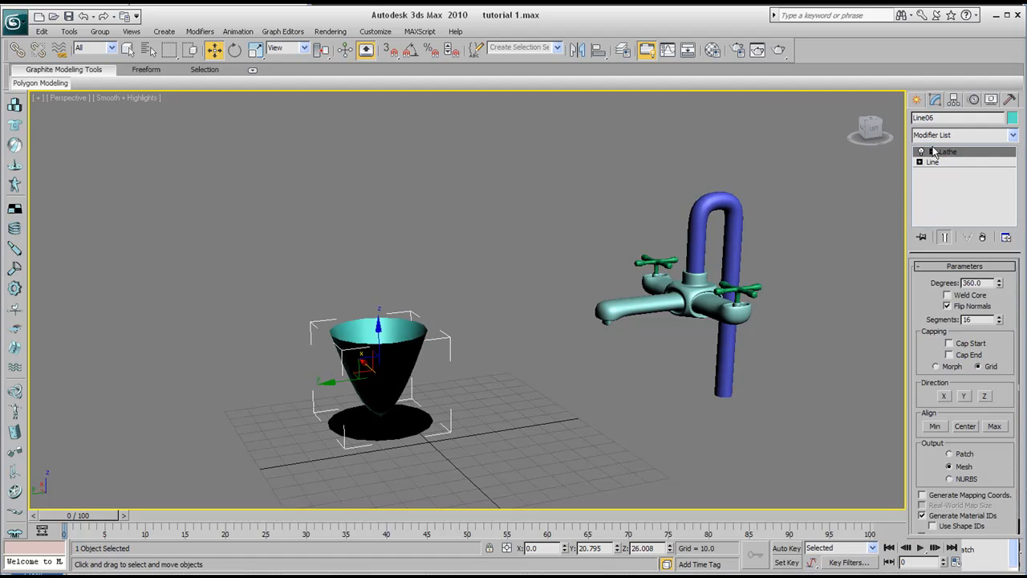
- Move the Lathe axis 18.04 along X in the Left view to widen the revolved profile into a full bowl
middle_drag(357, 351, 351, 332)
key(alt+w)
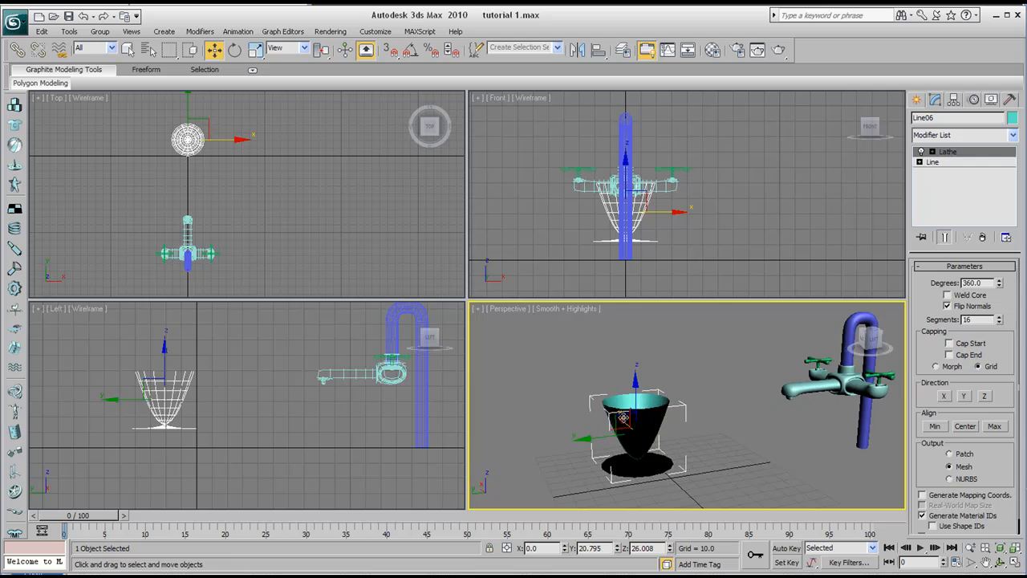
alt+middle_drag(624, 417, 731, 414)
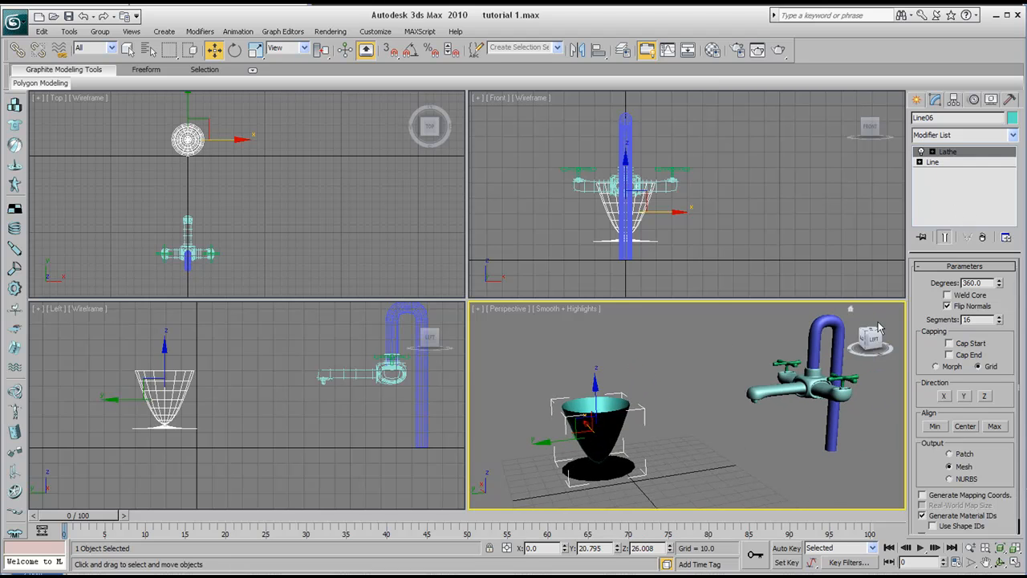
middle_drag(659, 371, 663, 348)
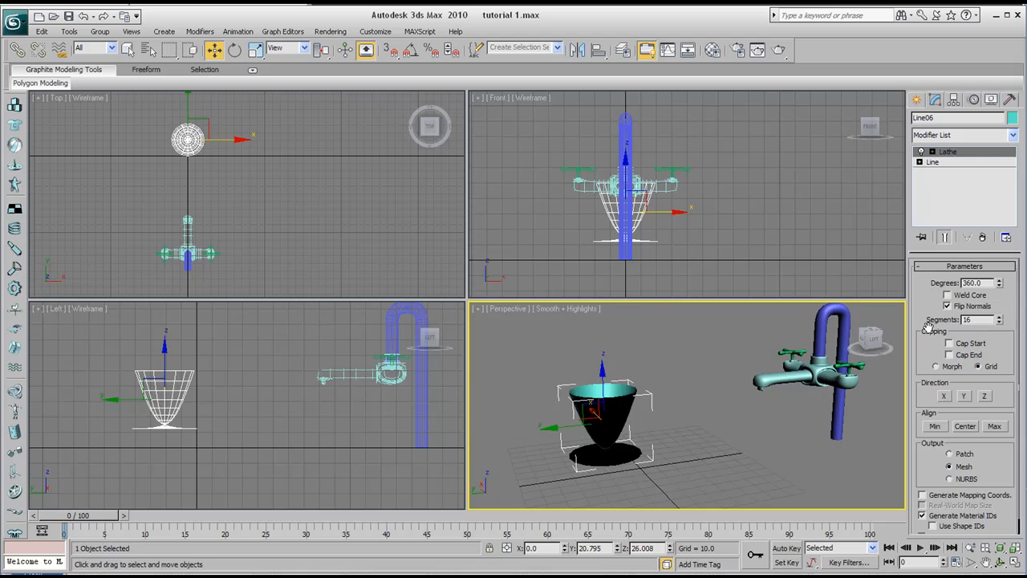
scroll(598, 446, up, 2)
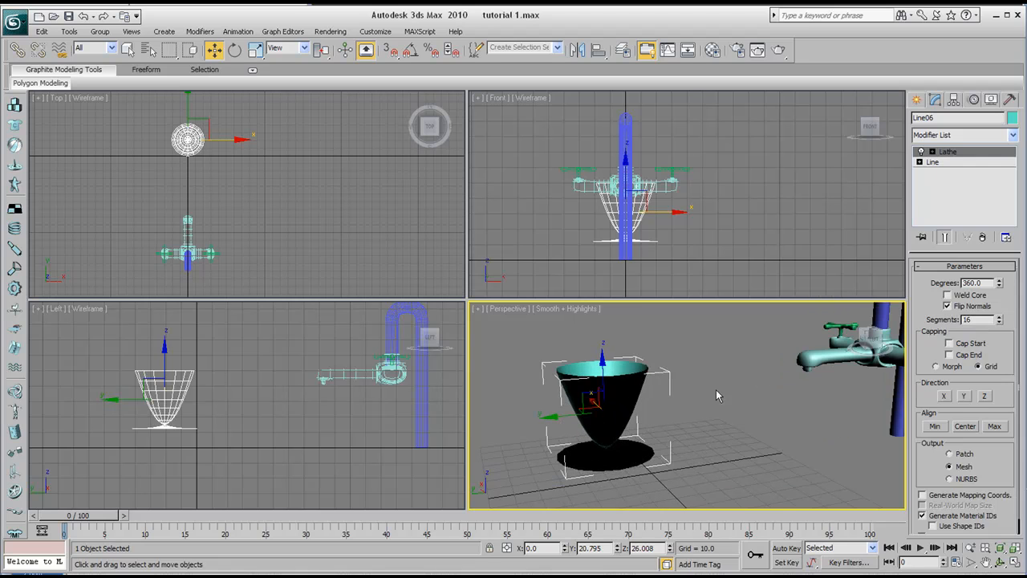
click(932, 153)
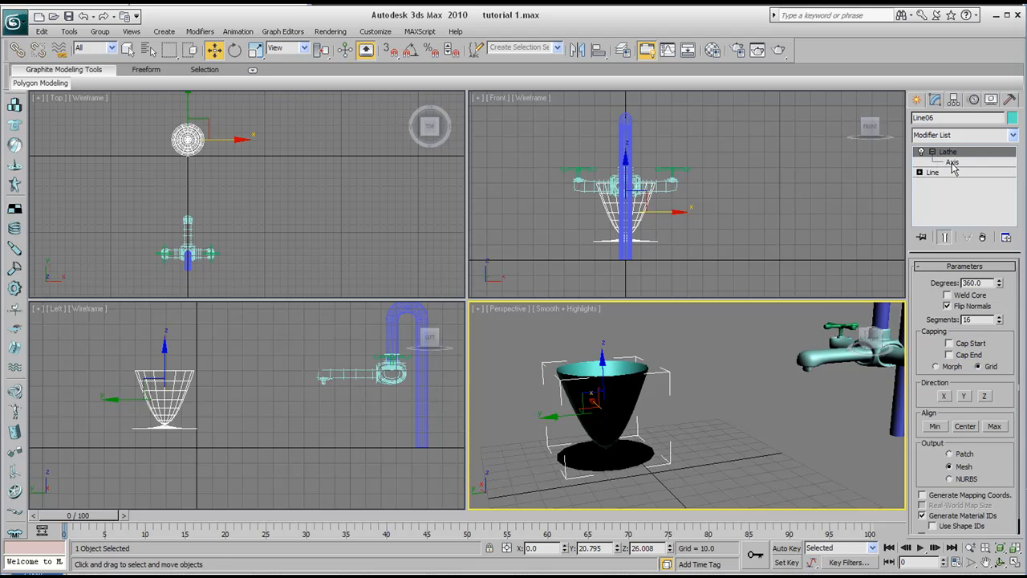
click(952, 163)
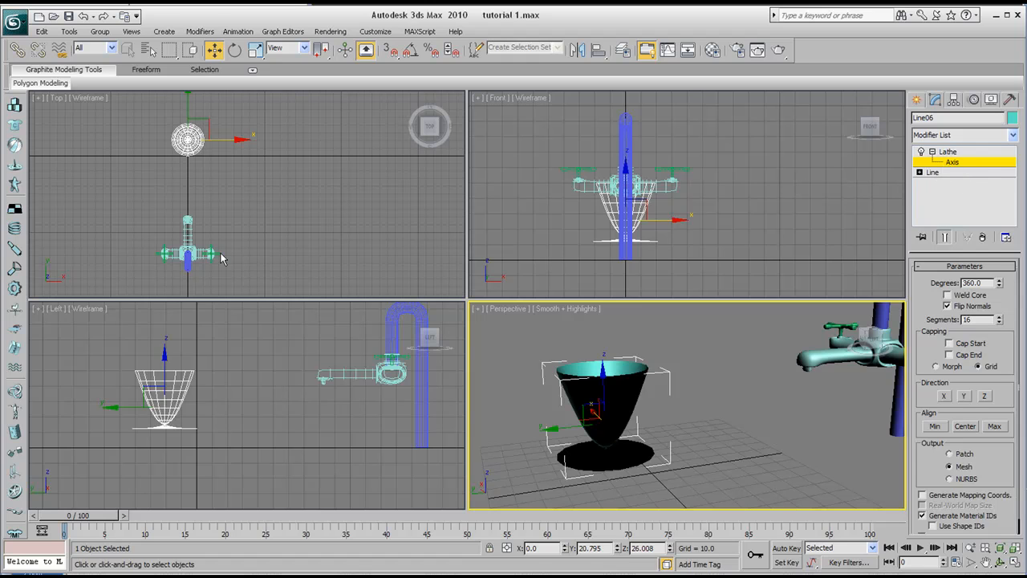
middle_drag(223, 161, 222, 173)
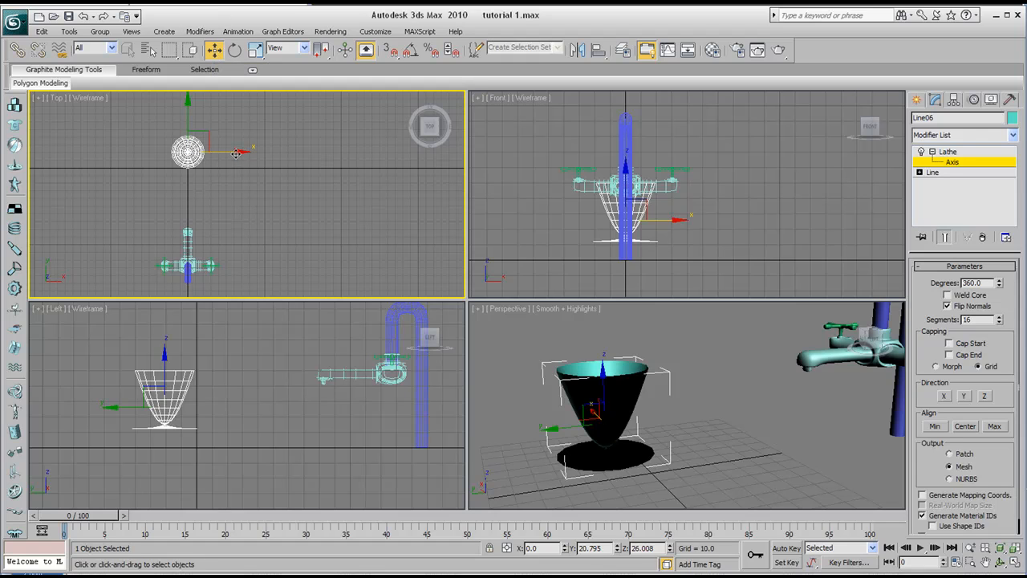
click(197, 393)
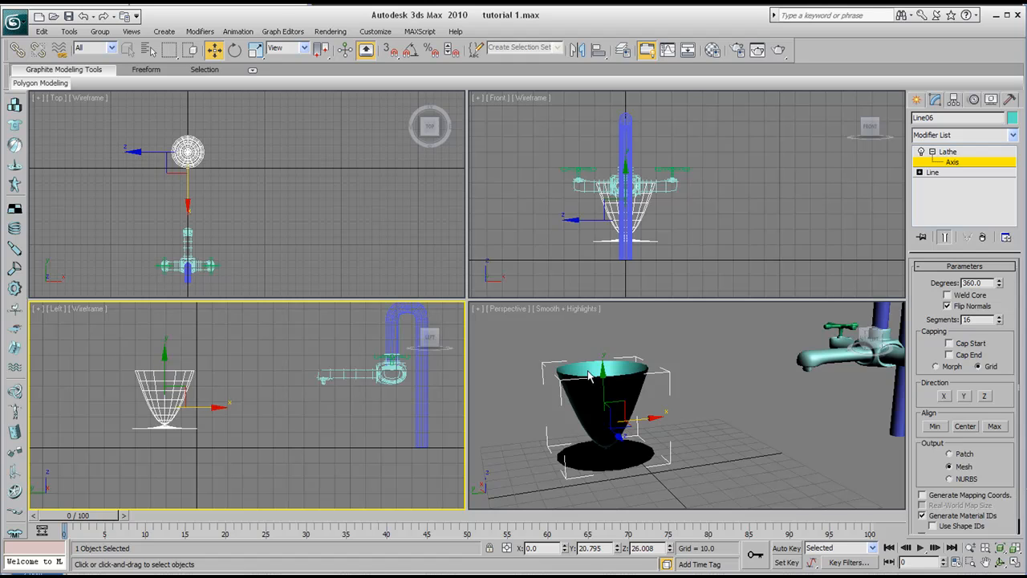
middle_drag(169, 418, 184, 418)
drag(231, 407, 260, 395)
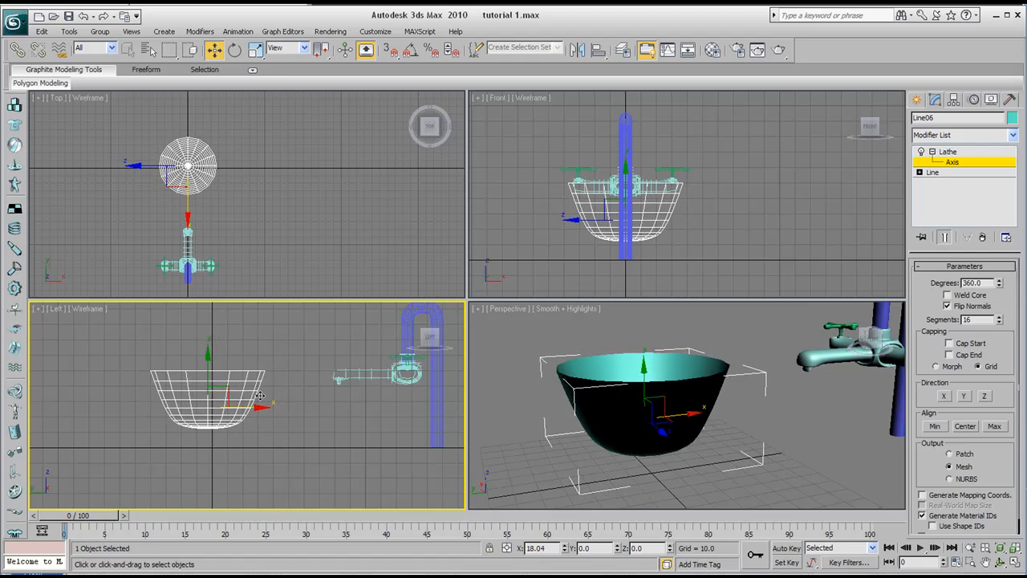
- Maximize the Perspective view and turn on edged faces to show the bowl's mesh
click(642, 396)
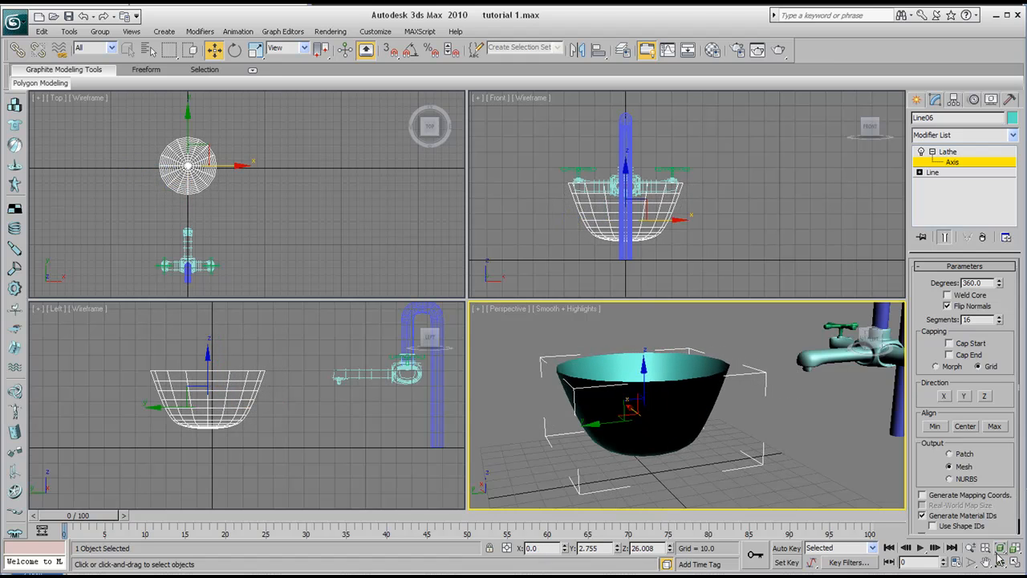
click(1013, 564)
click(998, 561)
drag(490, 271, 447, 305)
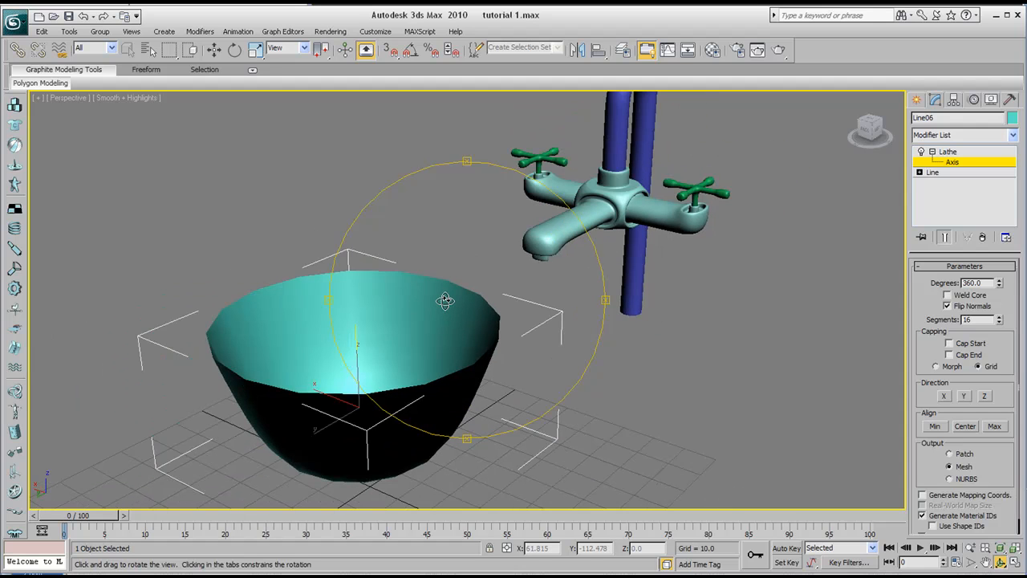
key(F4)
mouse_move(394, 321)
mouse_down()
mouse_move(424, 294)
mouse_move(420, 345)
mouse_move(503, 317)
mouse_move(478, 268)
mouse_move(521, 257)
mouse_move(534, 298)
mouse_move(508, 298)
mouse_move(477, 323)
mouse_up()
drag(333, 344, 649, 311)
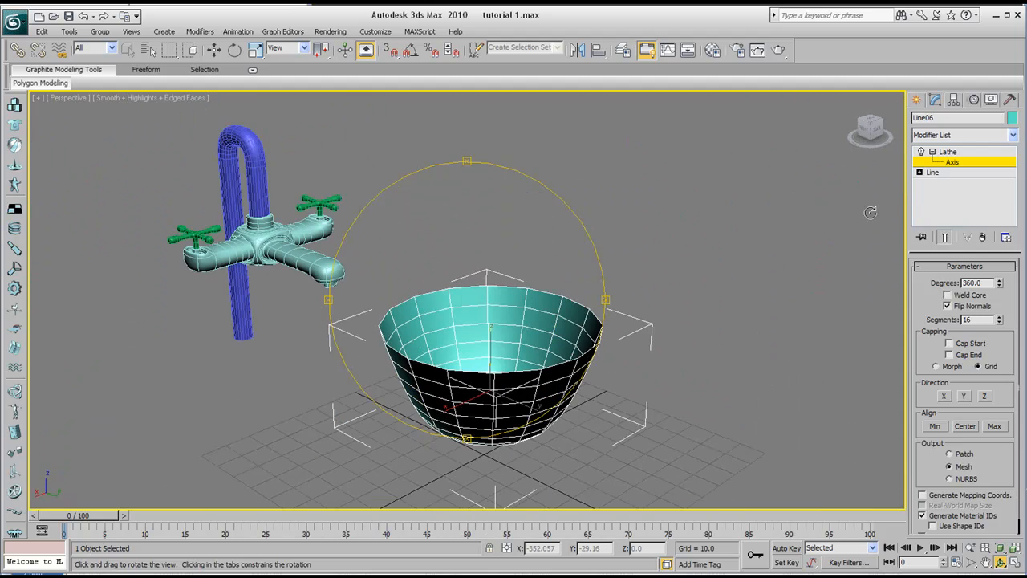
- Increase the bowl's Lathe segments to 40 for a smoother rim
drag(517, 370, 382, 323)
middle_drag(487, 321, 425, 330)
mouse_move(444, 361)
mouse_down()
mouse_move(437, 381)
mouse_move(432, 358)
mouse_move(446, 355)
mouse_move(434, 382)
mouse_move(431, 348)
mouse_up()
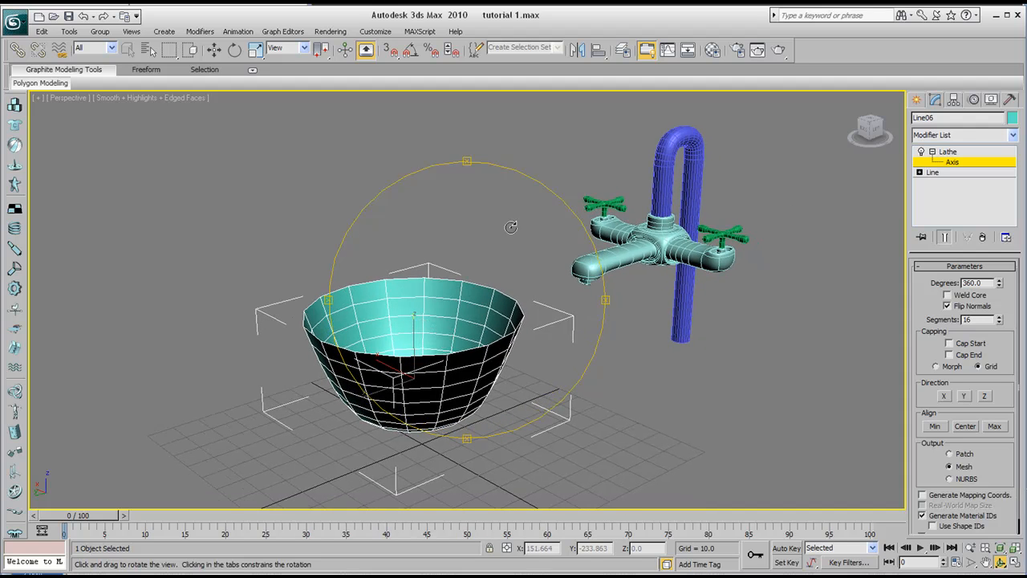
drag(345, 289, 303, 292)
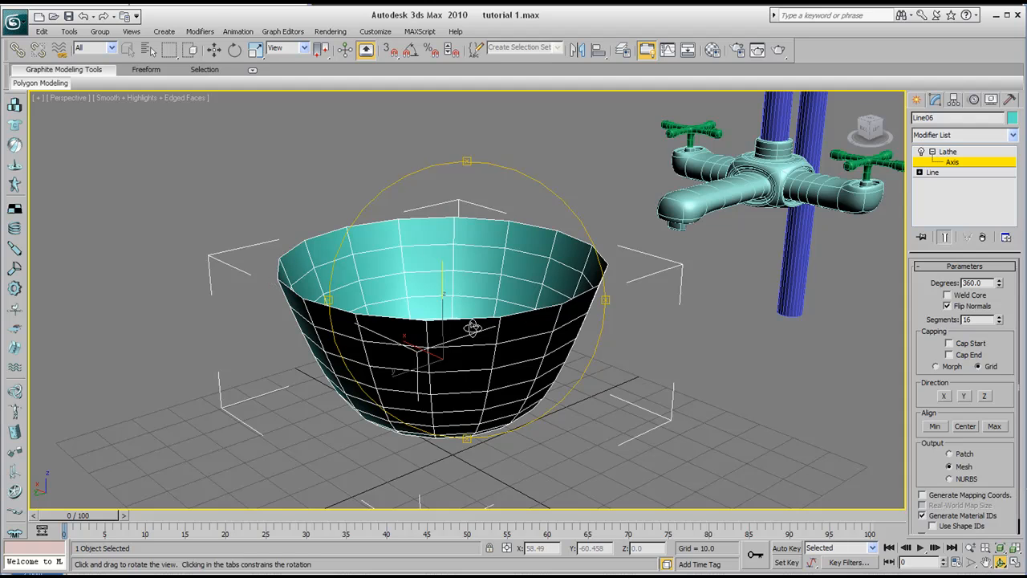
drag(998, 321, 998, 303)
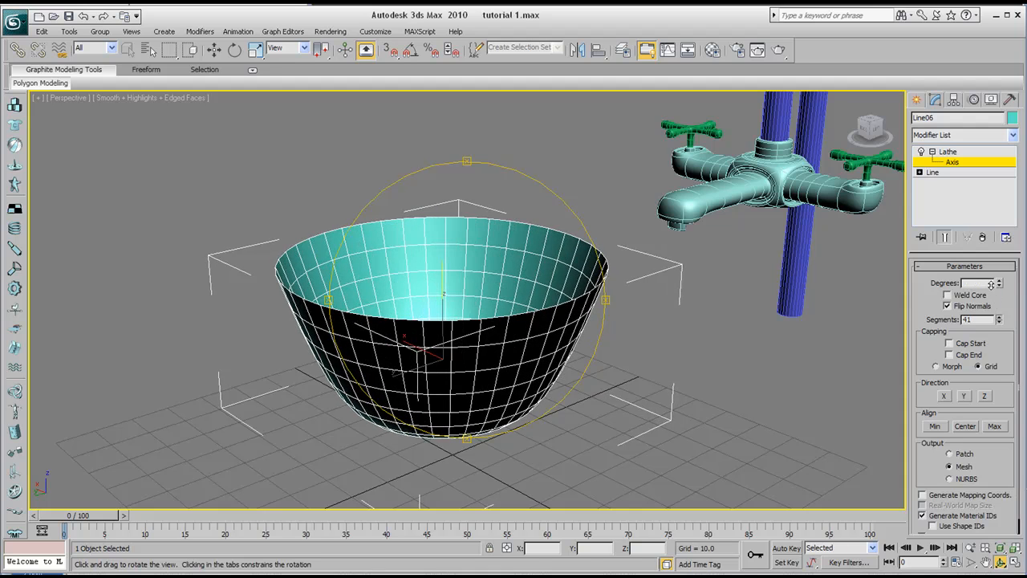
- Apply a Shell modifier on top of the Lathe to give the bowl wall thickness
mouse_move(482, 341)
mouse_down()
mouse_move(470, 329)
mouse_move(471, 339)
mouse_move(574, 363)
mouse_move(585, 377)
mouse_move(562, 329)
mouse_move(493, 300)
mouse_up()
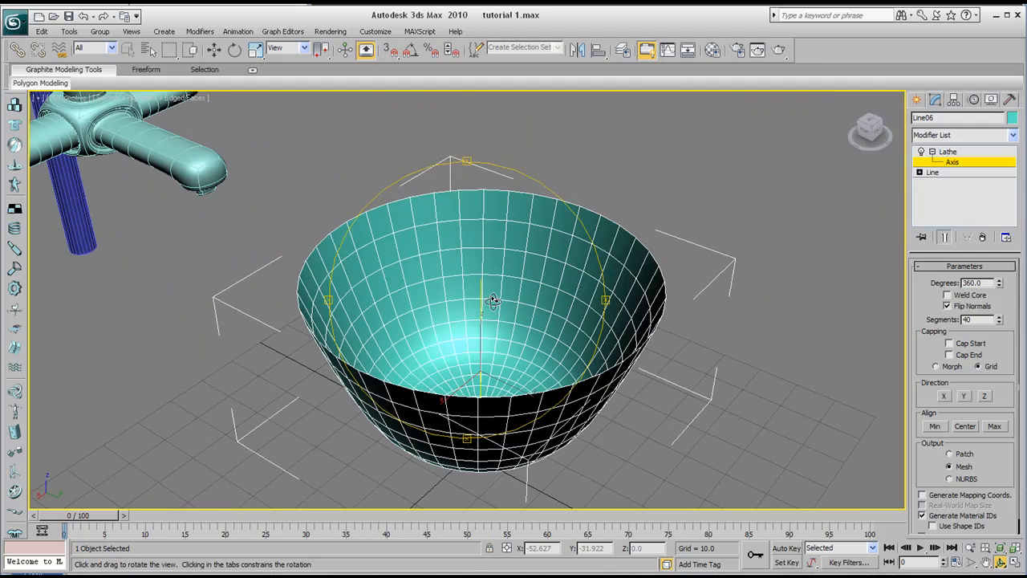
mouse_move(496, 310)
middle_down()
mouse_move(481, 299)
mouse_move(482, 316)
middle_up()
drag(482, 319, 545, 332)
scroll(476, 333, up, 3)
scroll(478, 334, up, 3)
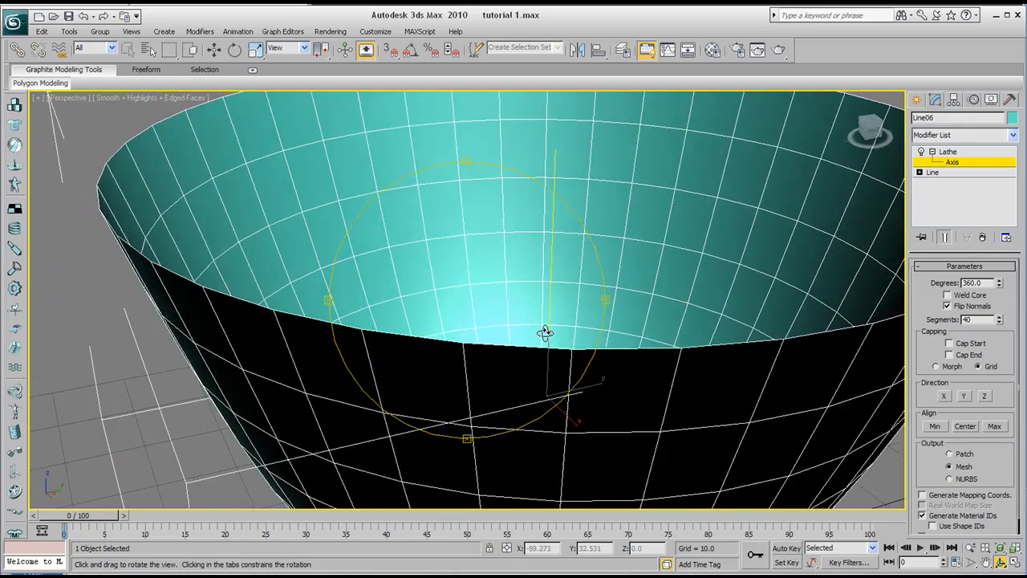
scroll(545, 332, down, 6)
drag(472, 311, 472, 330)
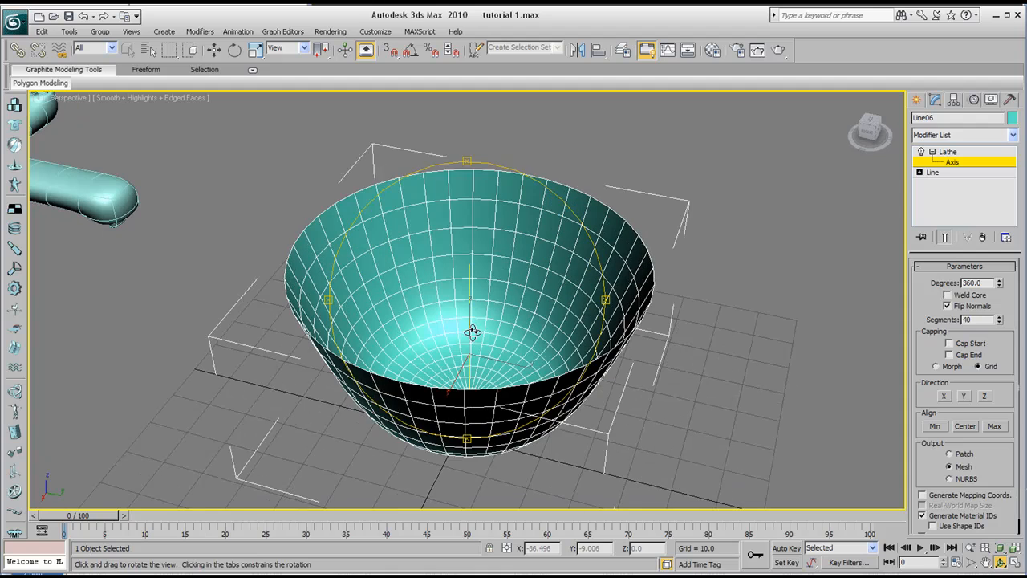
click(1013, 138)
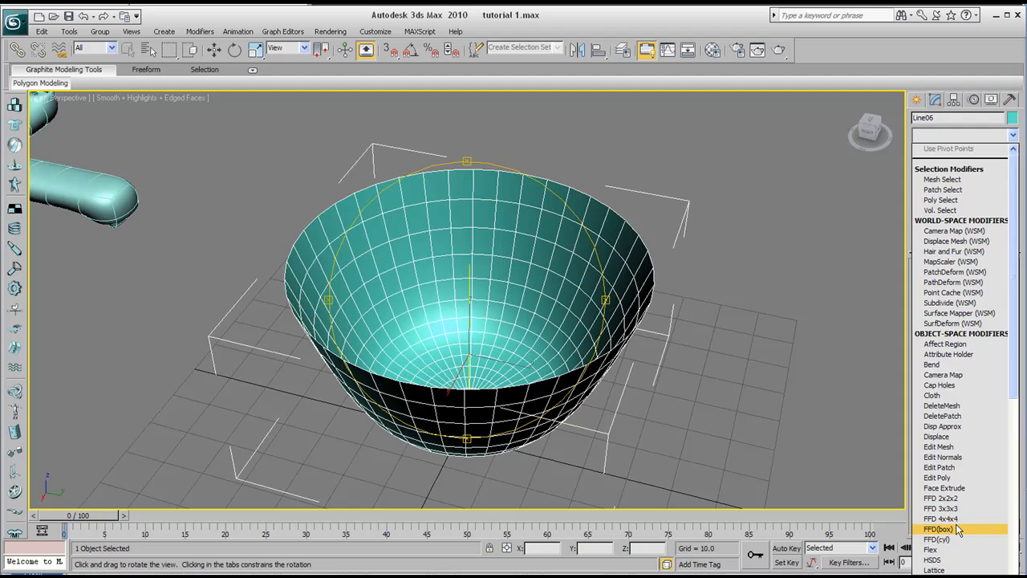
text(sh)
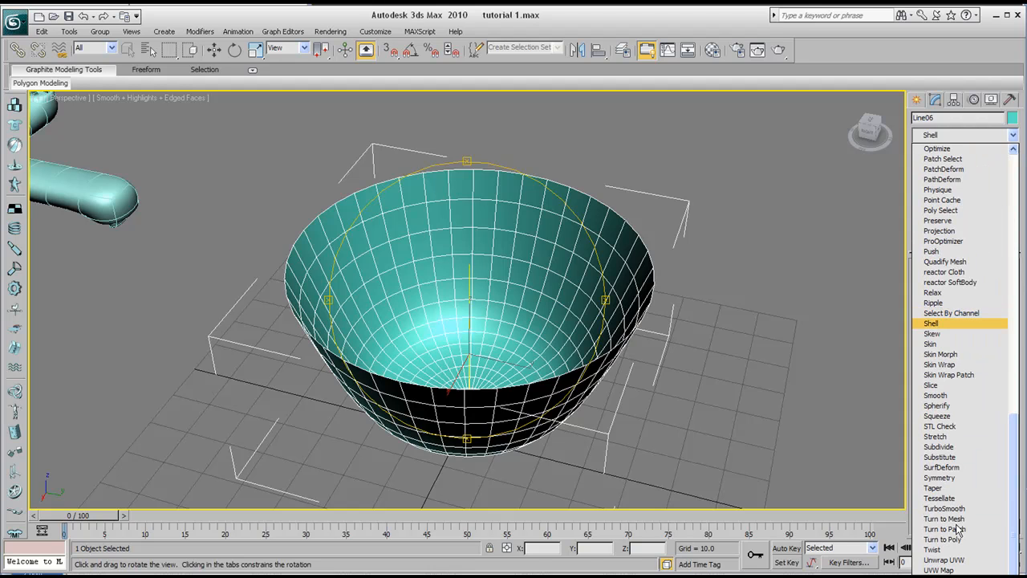
key(Return)
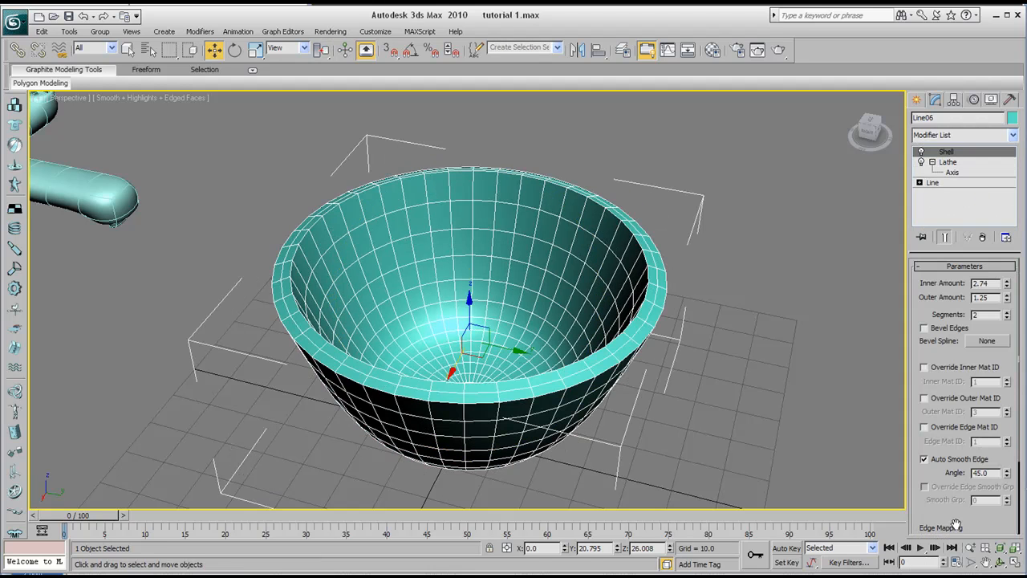
- Set both the Inner Amount and Outer Amount of the bowl's Shell modifier to 0
middle_drag(639, 271, 592, 256)
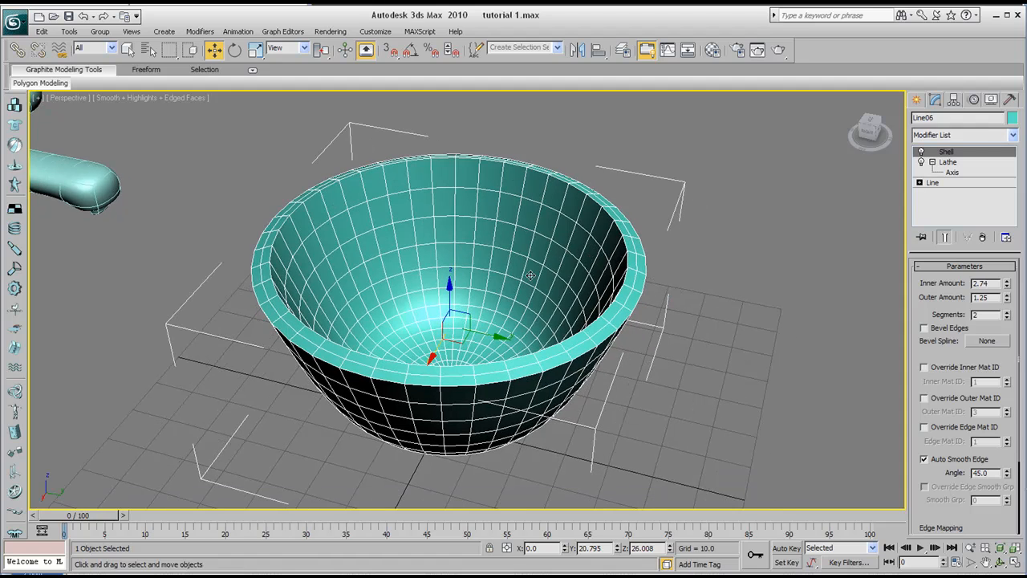
scroll(525, 276, up, 3)
middle_drag(503, 300, 479, 274)
scroll(479, 274, down, 3)
click(999, 564)
drag(521, 276, 520, 298)
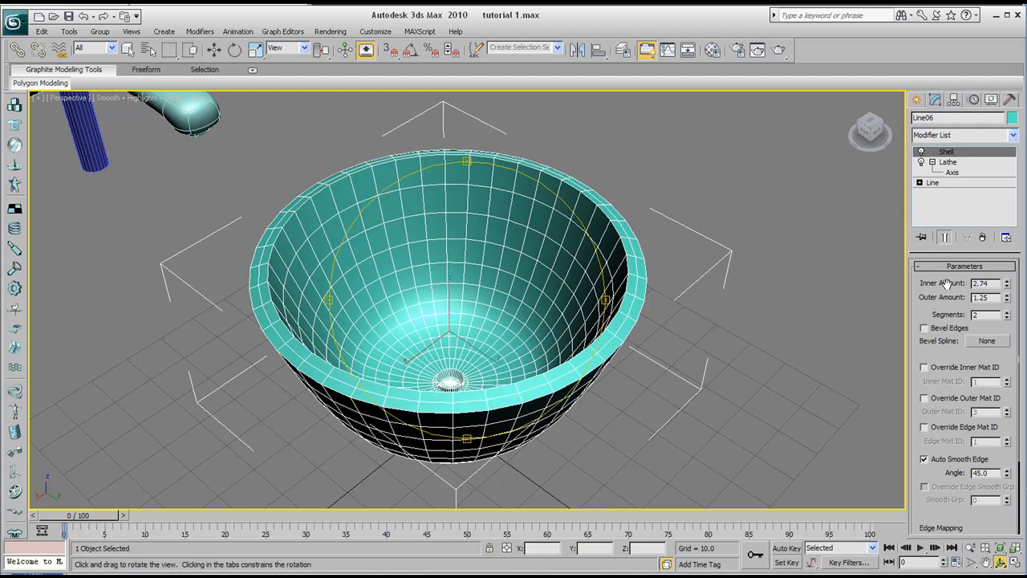
drag(1007, 284, 973, 529)
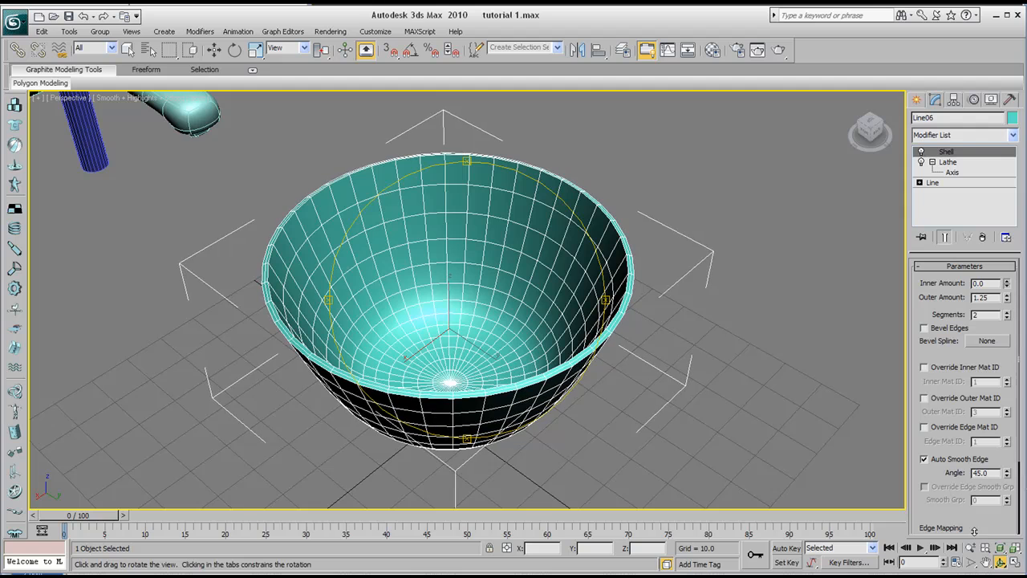
drag(1006, 298, 993, 343)
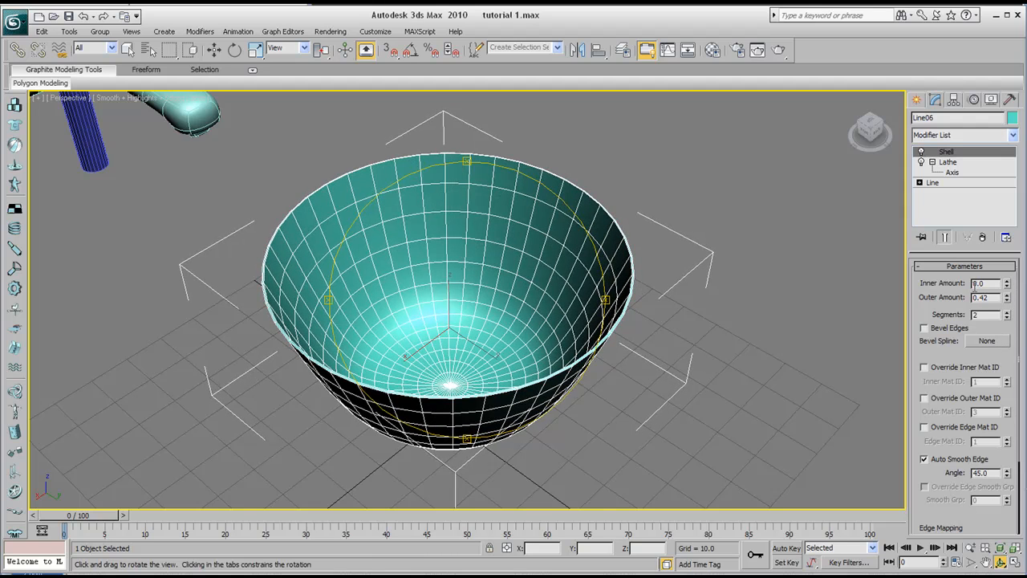
mouse_move(1008, 299)
mouse_down()
mouse_move(1007, 220)
mouse_move(1005, 327)
mouse_move(1006, 294)
mouse_up()
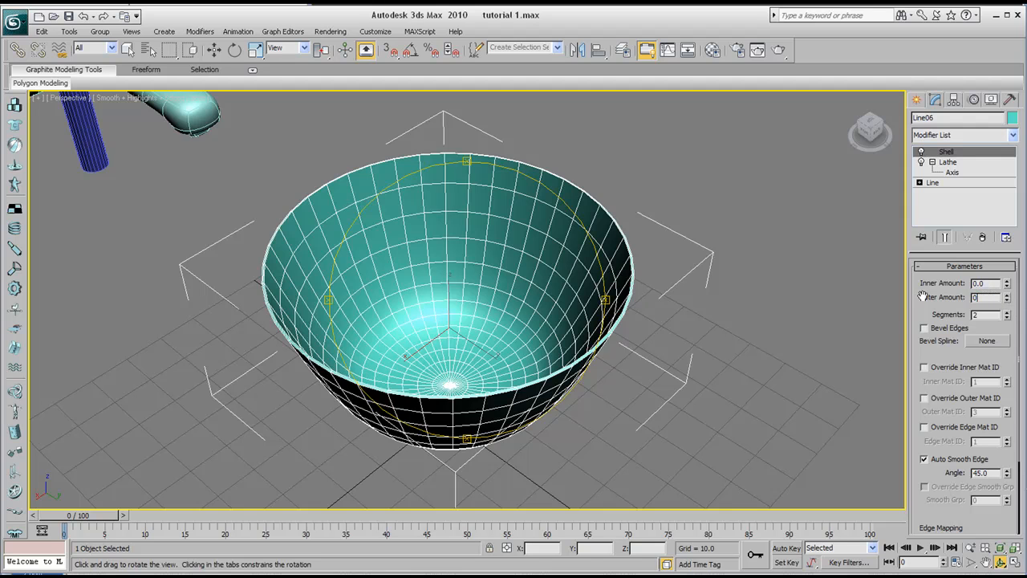
key(Return)
- Try Shell Inner Amounts of 0.15 and 1.81 and compare the rim thickness up close
drag(1007, 285, 1007, 276)
drag(494, 317, 449, 291)
scroll(460, 292, up, 3)
scroll(473, 297, up, 3)
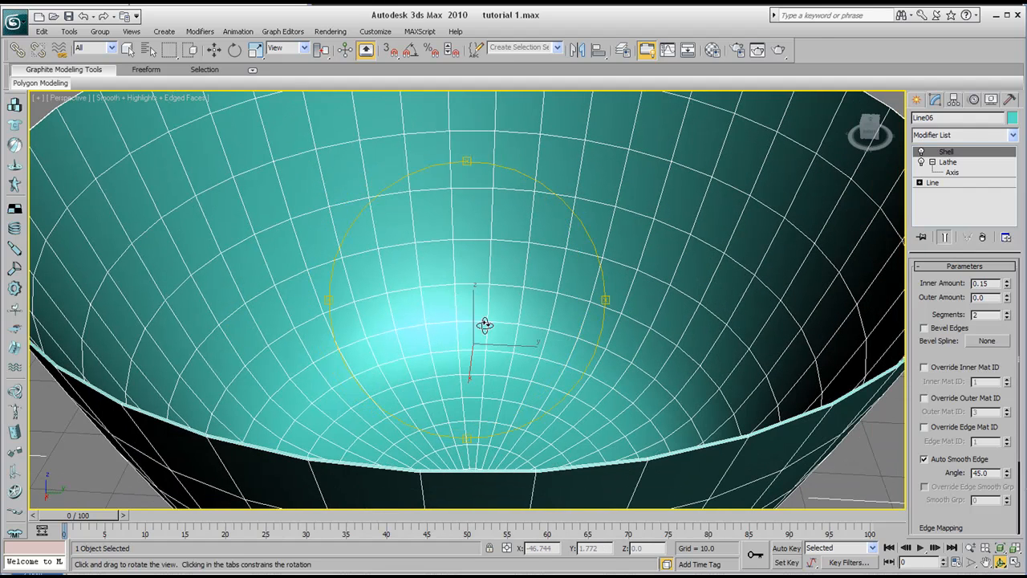
drag(483, 324, 386, 267)
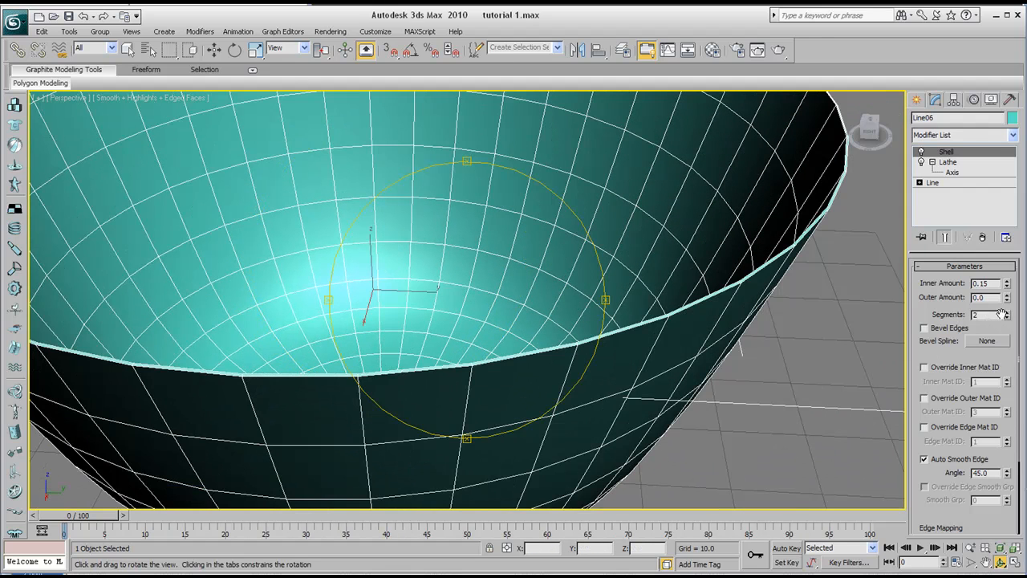
drag(1007, 286, 1007, 233)
drag(490, 285, 491, 297)
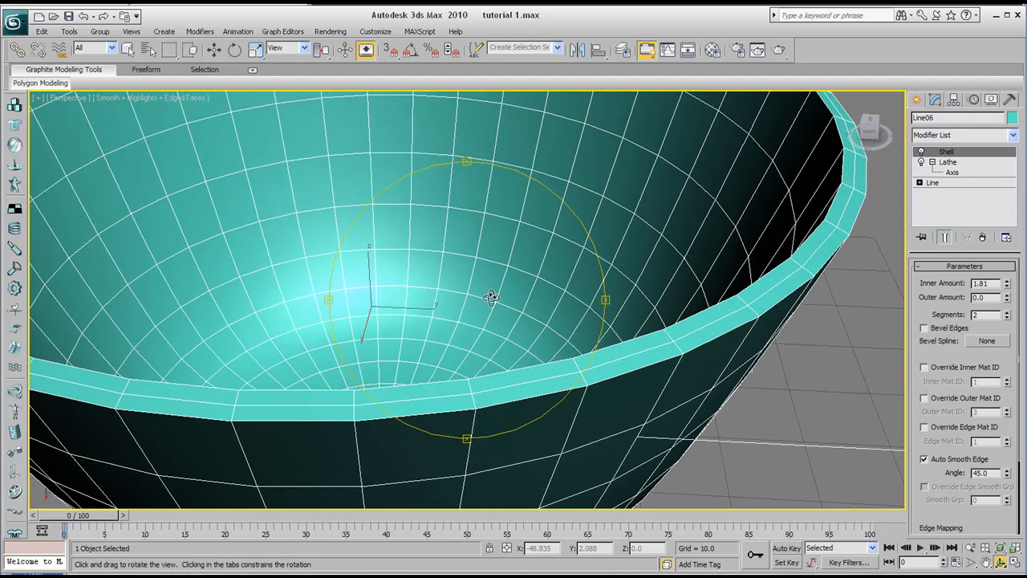
- Try 4 Shell segments across the bowl's rim and restore the count to 2
click(1008, 312)
click(1007, 312)
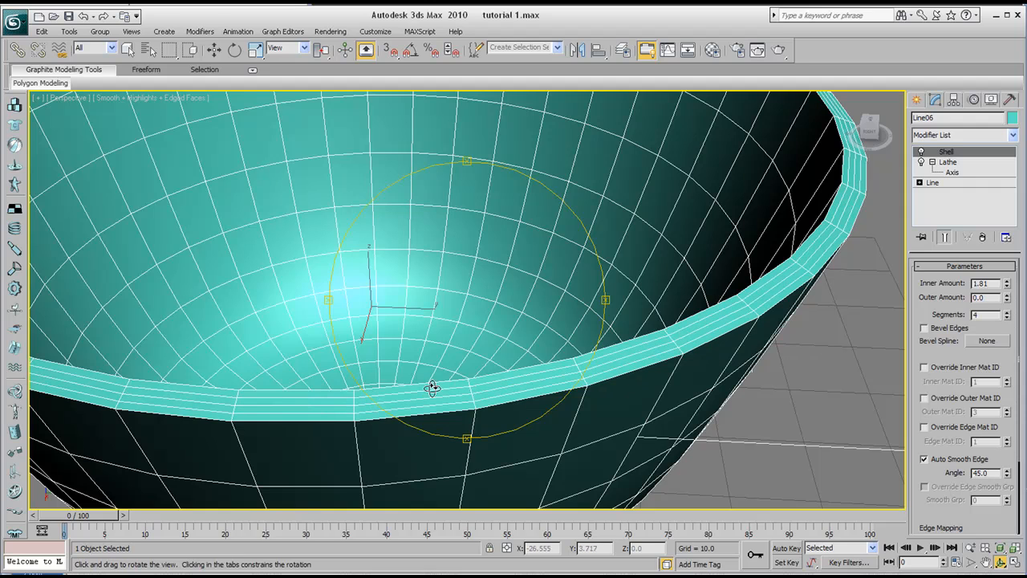
scroll(454, 387, down, 1)
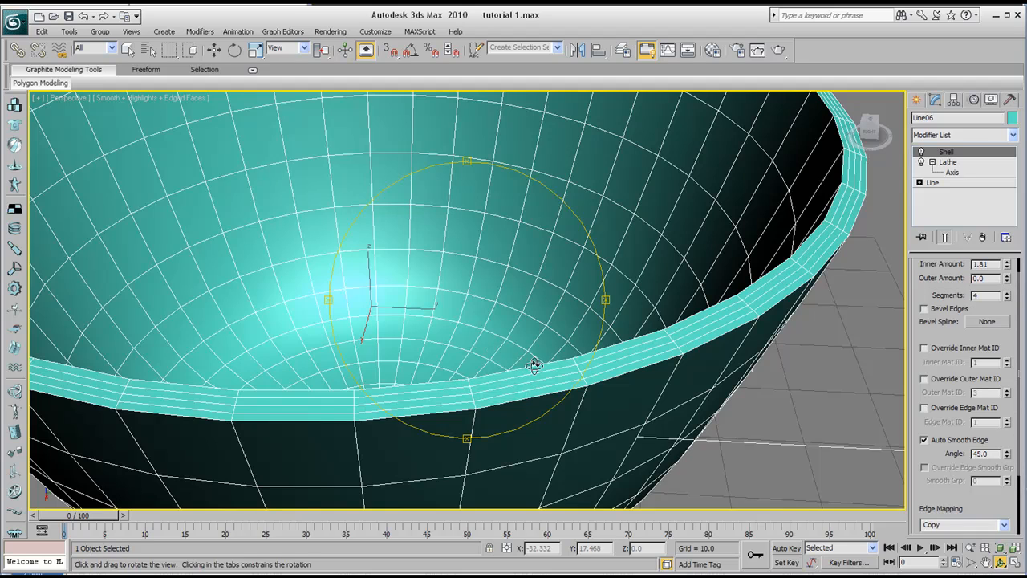
drag(1008, 297, 1006, 305)
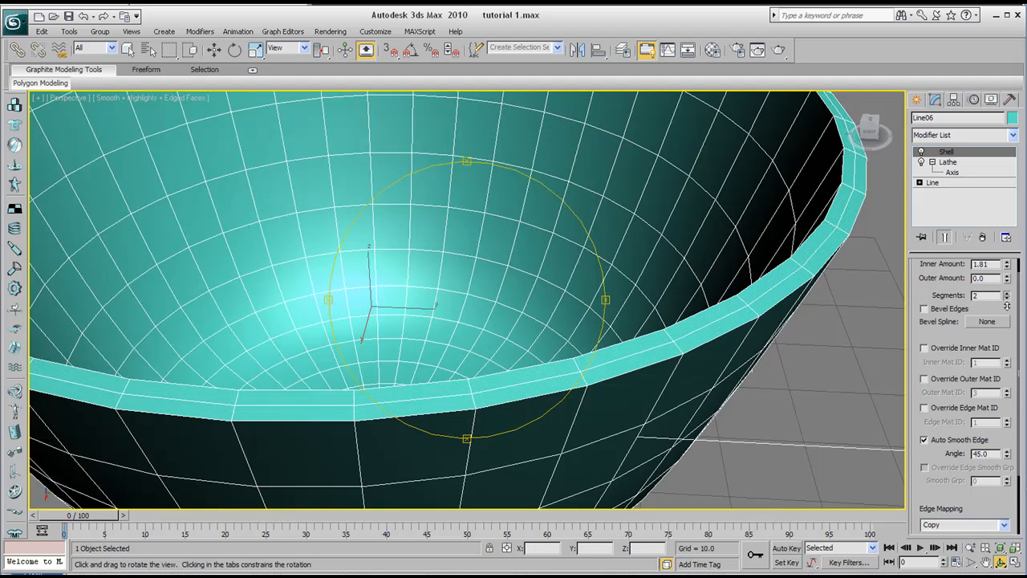
- Set the Shell's Inner Amount to 0.28 for a thin bowl wall
drag(1009, 266, 1005, 359)
scroll(470, 275, down, 6)
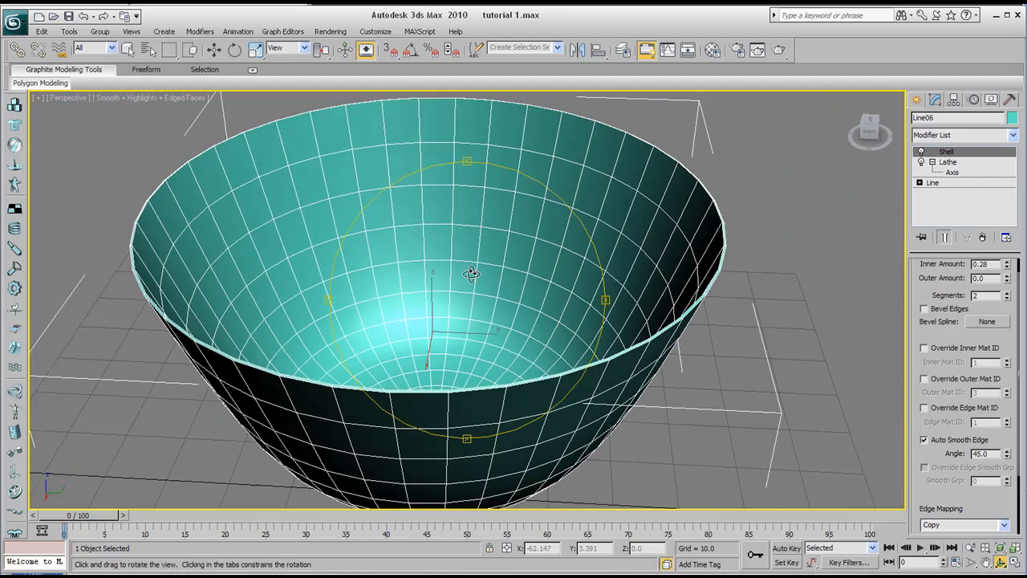
mouse_move(476, 298)
mouse_down()
mouse_move(373, 233)
mouse_move(483, 298)
mouse_move(459, 300)
mouse_up()
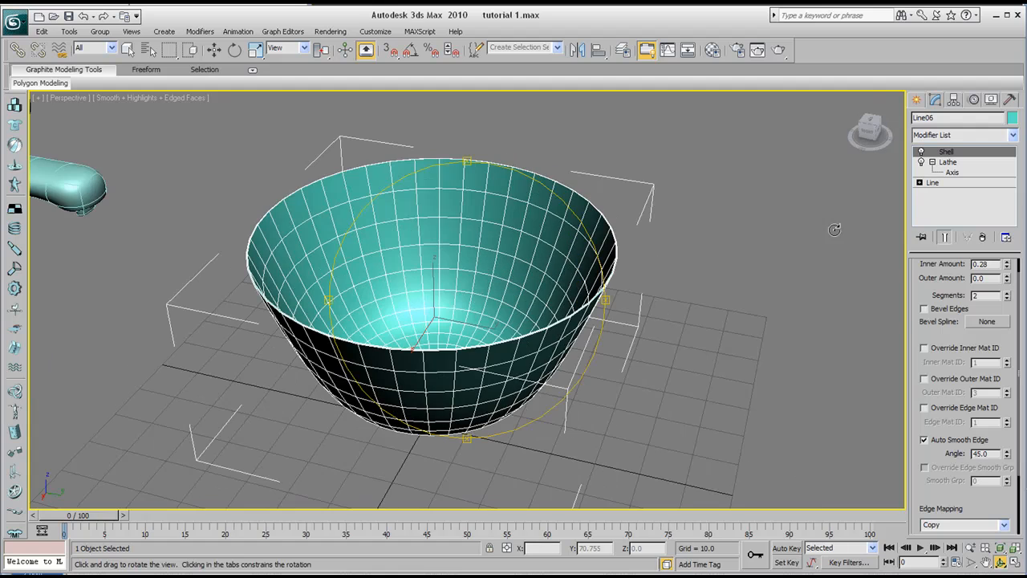
- Apply a MeshSmooth modifier to the bowl above its Shell modifier
click(994, 135)
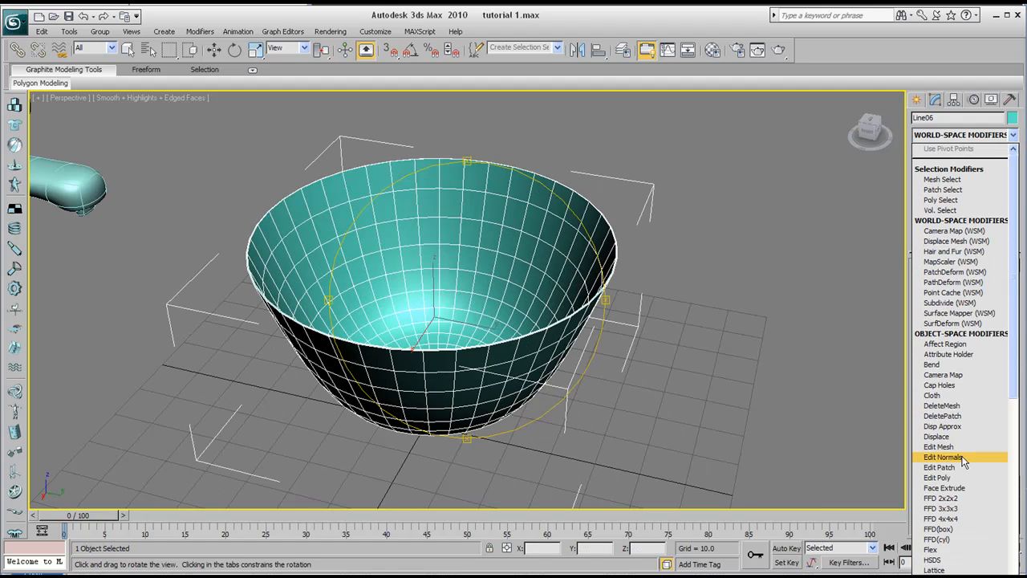
text(mes)
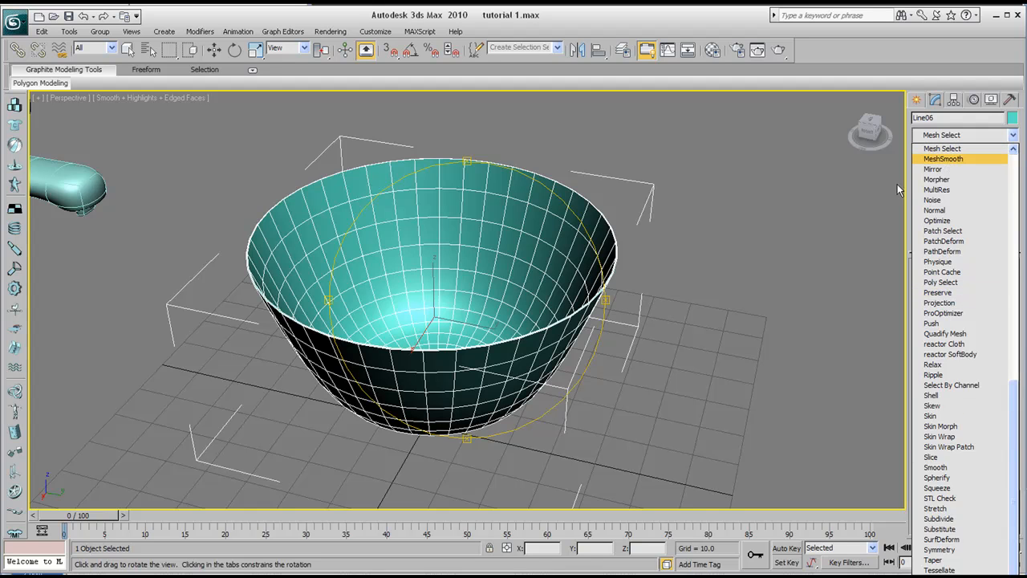
click(943, 158)
drag(530, 344, 488, 337)
drag(546, 294, 473, 341)
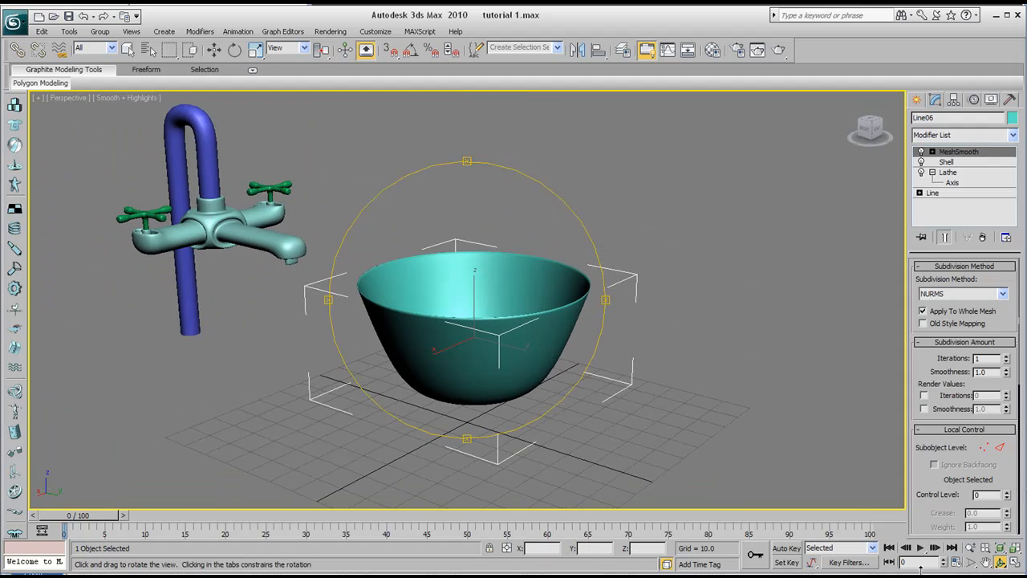
- Move the bowl under the tap's spout, lowering it until its base sits at the ground line
click(1015, 563)
click(286, 227)
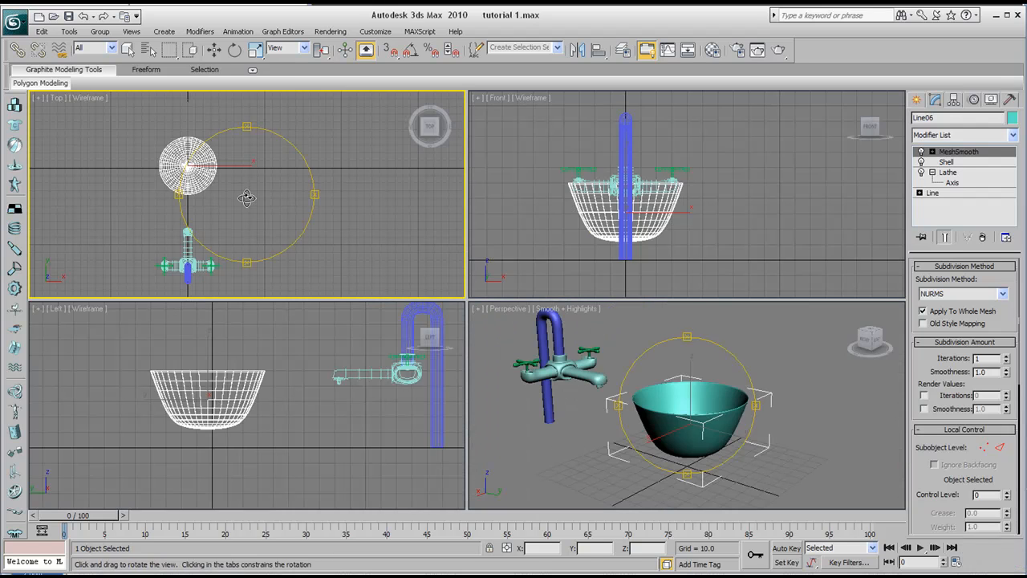
click(214, 50)
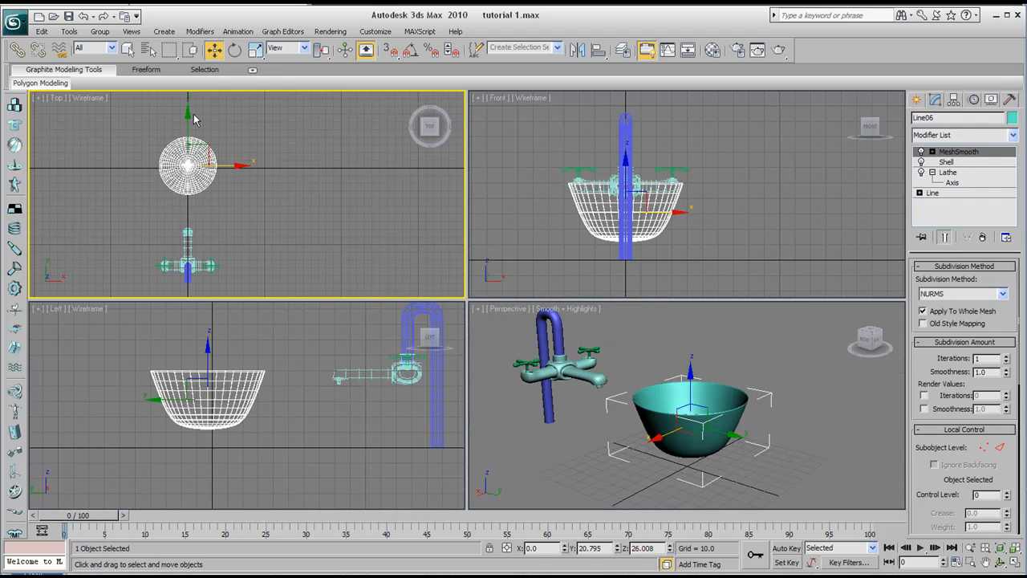
drag(186, 113, 174, 167)
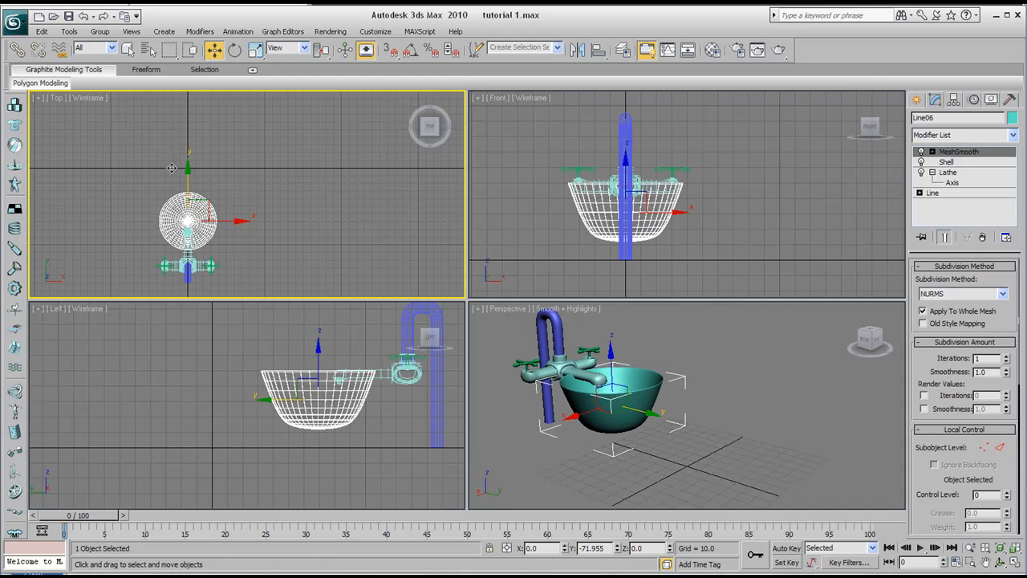
middle_drag(336, 367, 297, 371)
drag(279, 353, 276, 369)
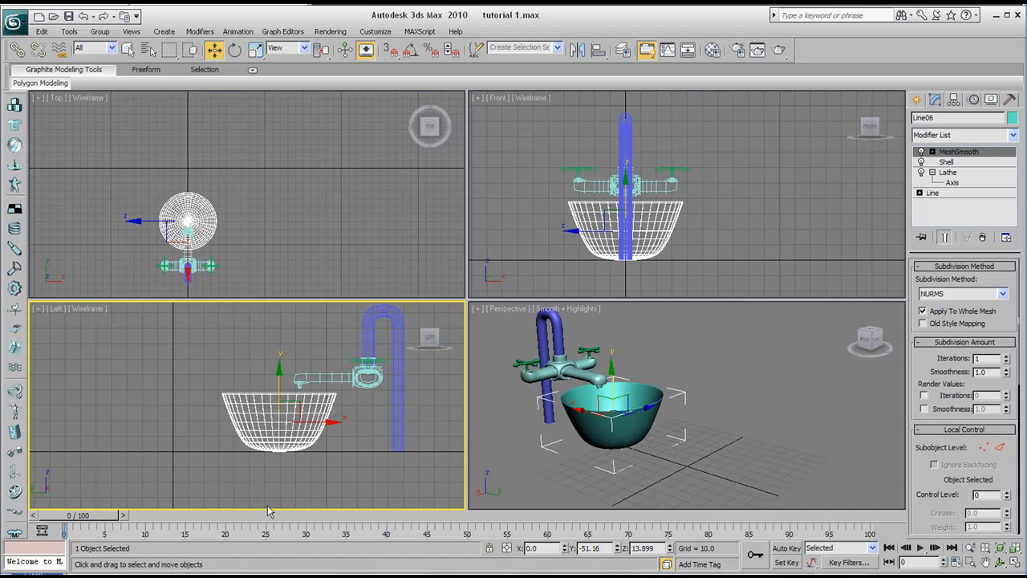
middle_drag(238, 455, 195, 455)
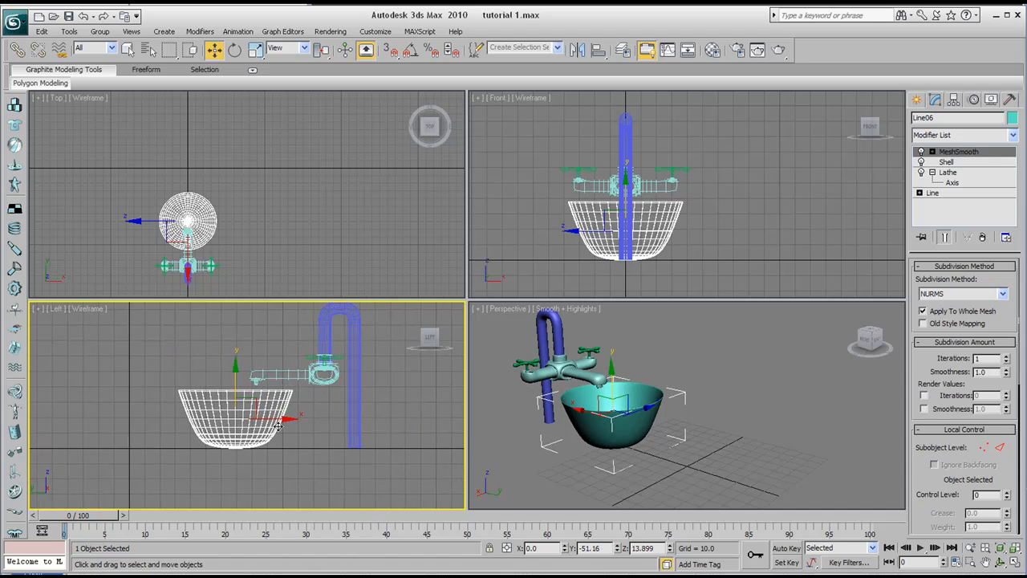
drag(289, 418, 311, 418)
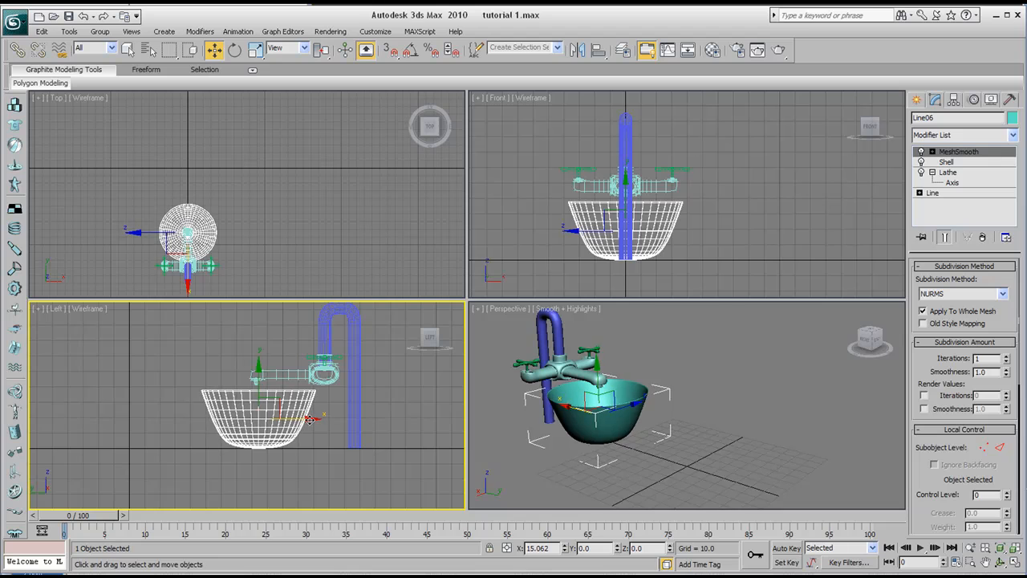
- Scale the bowl down uniformly to about 90 percent
middle_drag(653, 351, 694, 371)
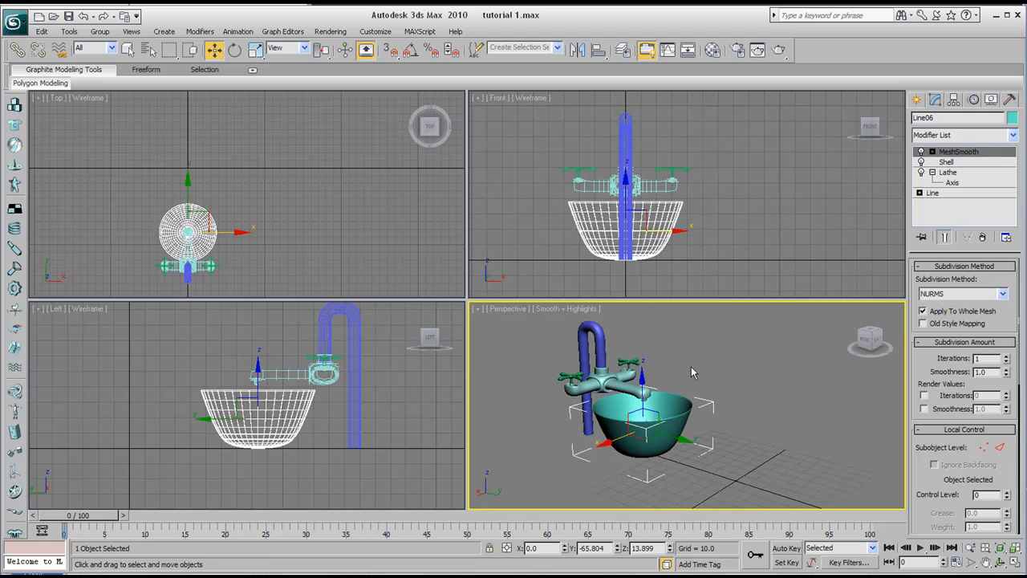
click(255, 50)
click(1014, 563)
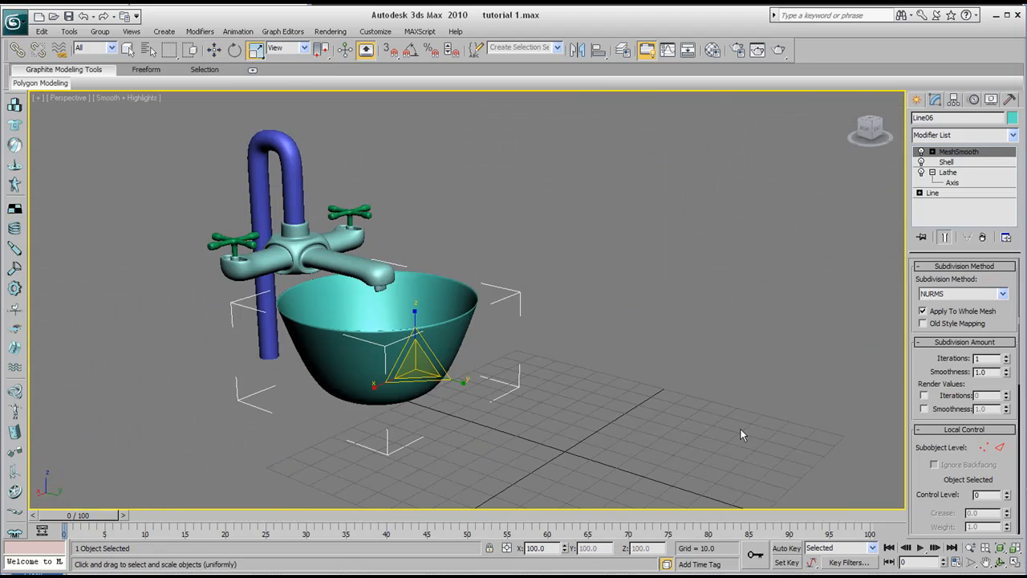
drag(408, 379, 359, 386)
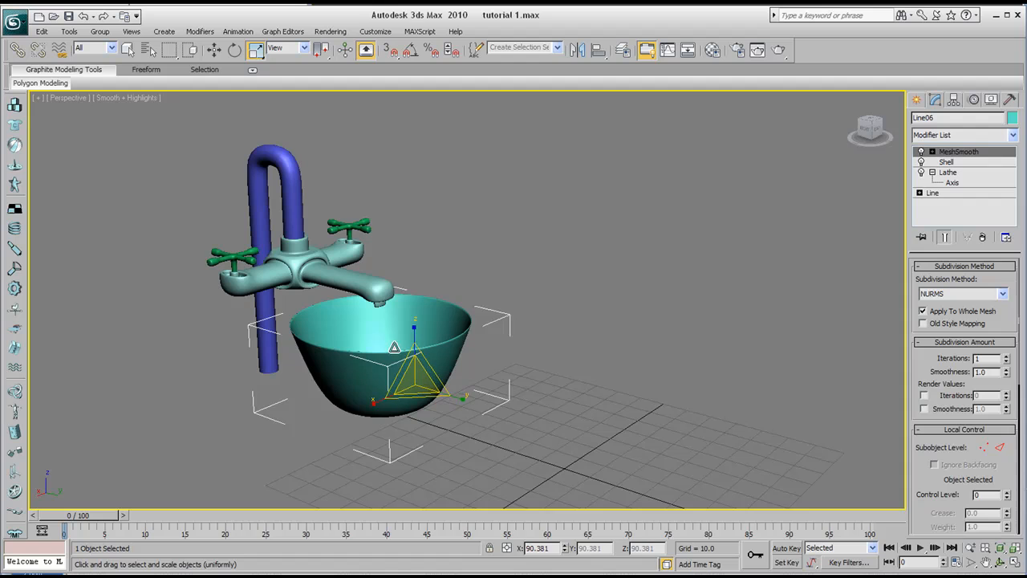
- Examine the bowl's size and placement beneath the spout in the Left and Perspective views
middle_drag(483, 370, 487, 357)
click(1005, 562)
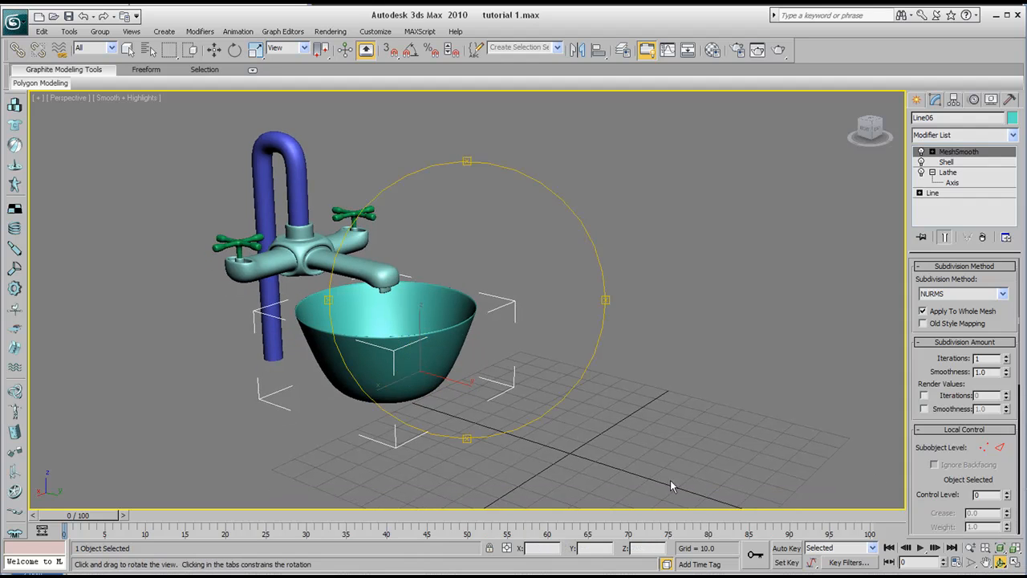
click(1015, 564)
click(270, 391)
drag(269, 391, 394, 350)
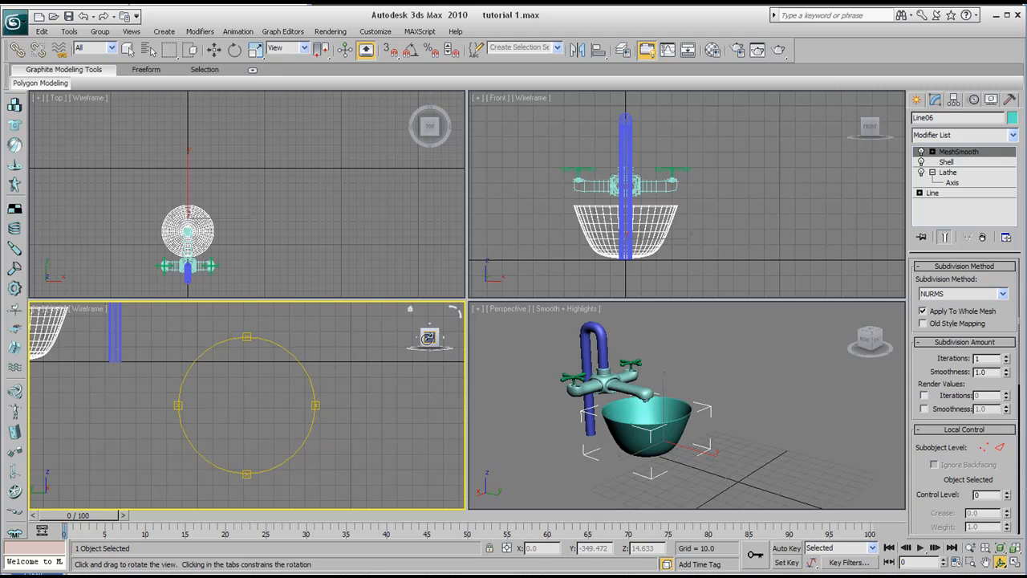
click(429, 337)
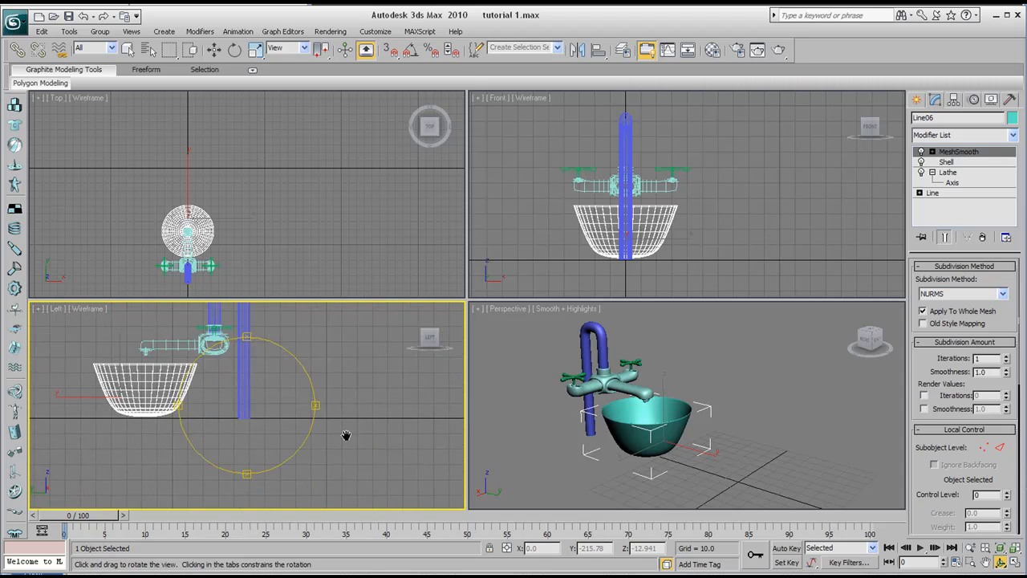
drag(280, 412, 310, 419)
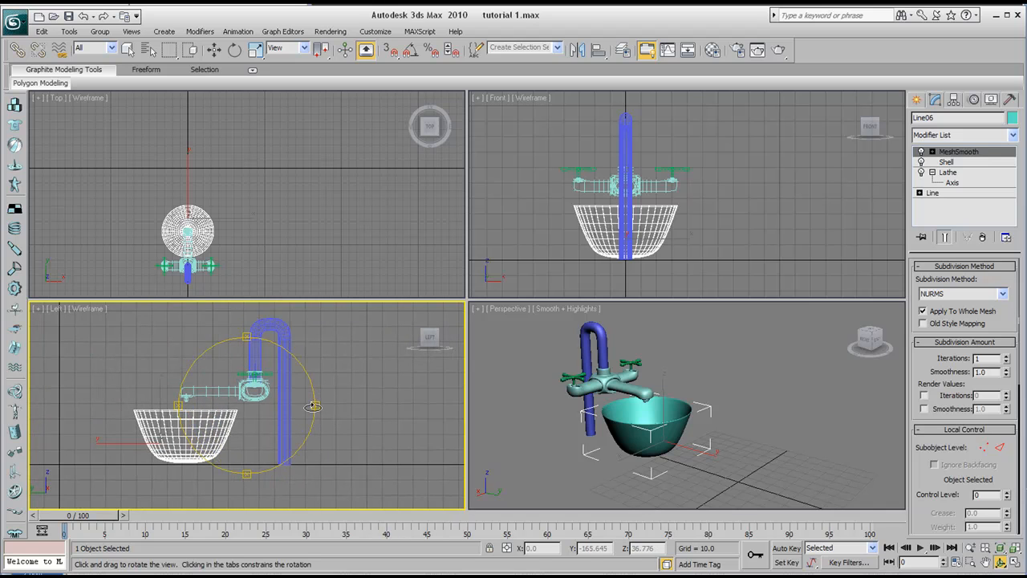
click(619, 366)
click(1016, 564)
drag(486, 346, 447, 326)
drag(372, 378, 333, 365)
middle_drag(470, 335, 331, 345)
drag(361, 345, 524, 305)
middle_drag(412, 341, 473, 262)
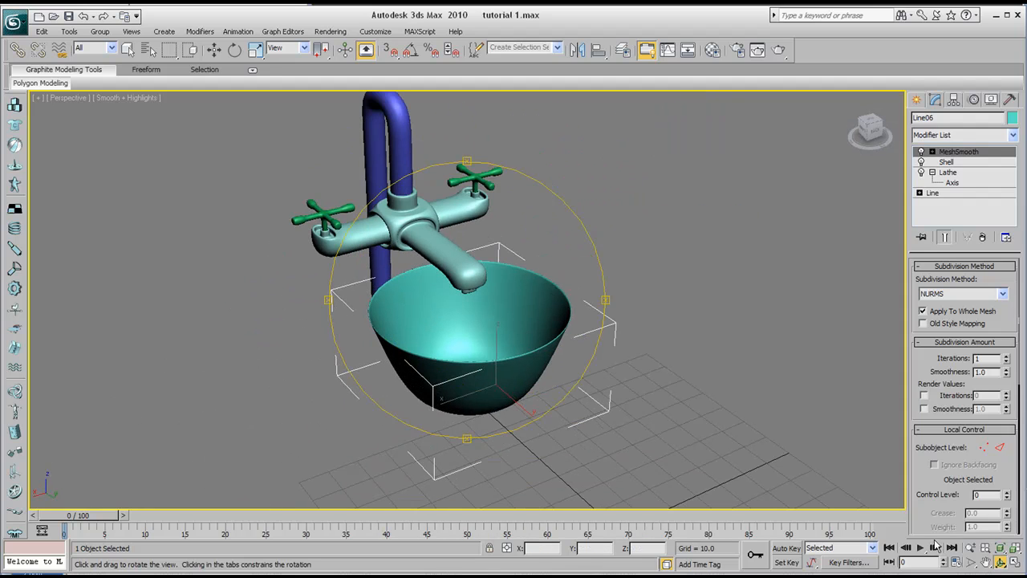
- Start a Line spline in the Left view, placing its first point in the empty area beside the bowl
click(1016, 564)
click(917, 101)
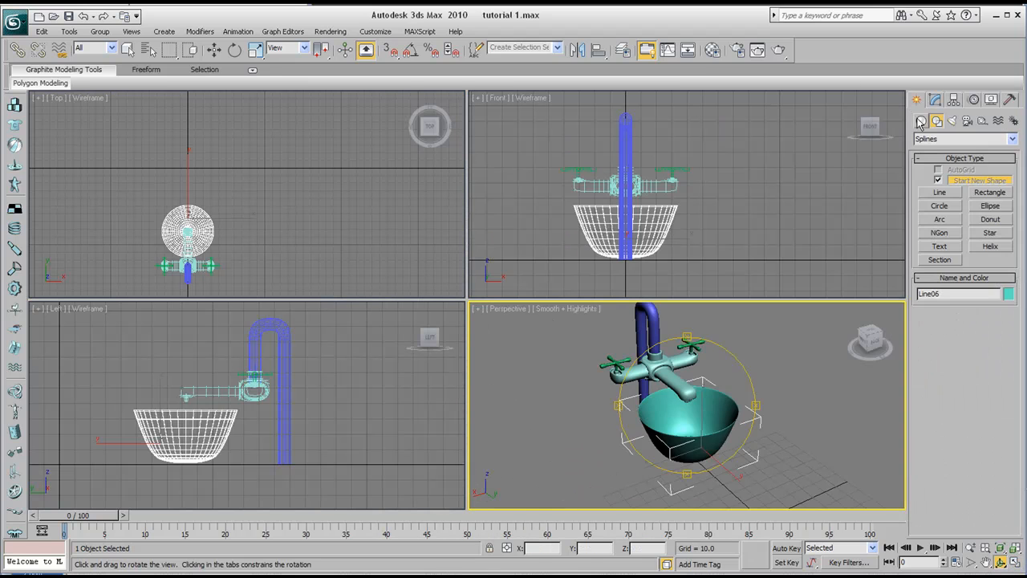
click(940, 192)
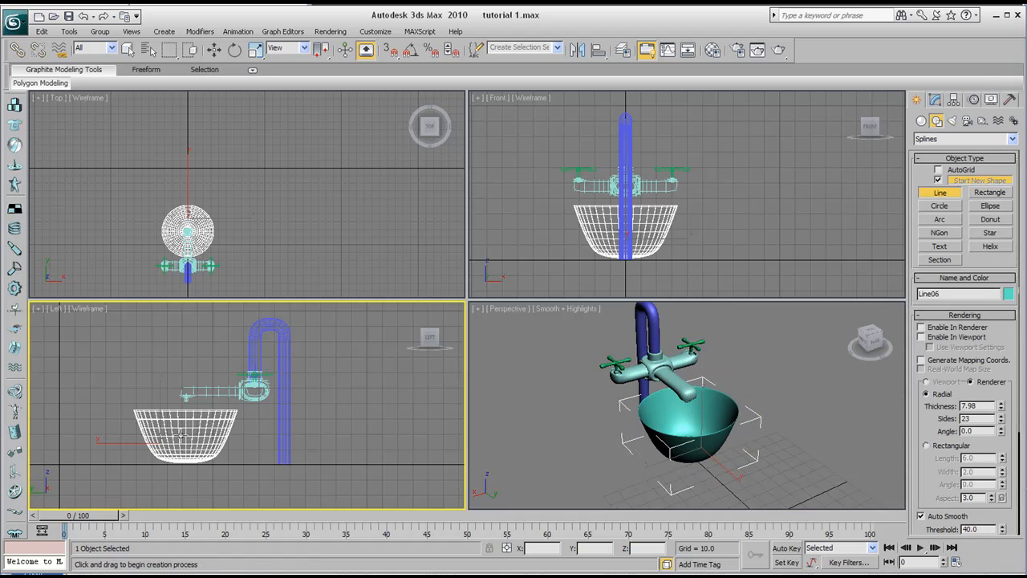
middle_drag(85, 446, 178, 414)
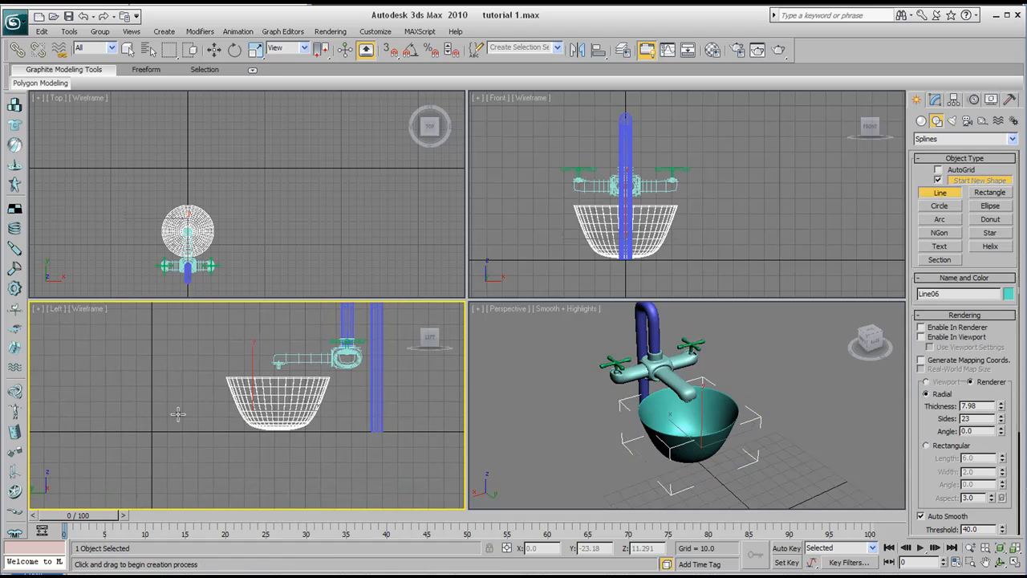
click(1015, 564)
scroll(236, 325, up, 1)
middle_drag(238, 325, 304, 325)
scroll(262, 277, down, 1)
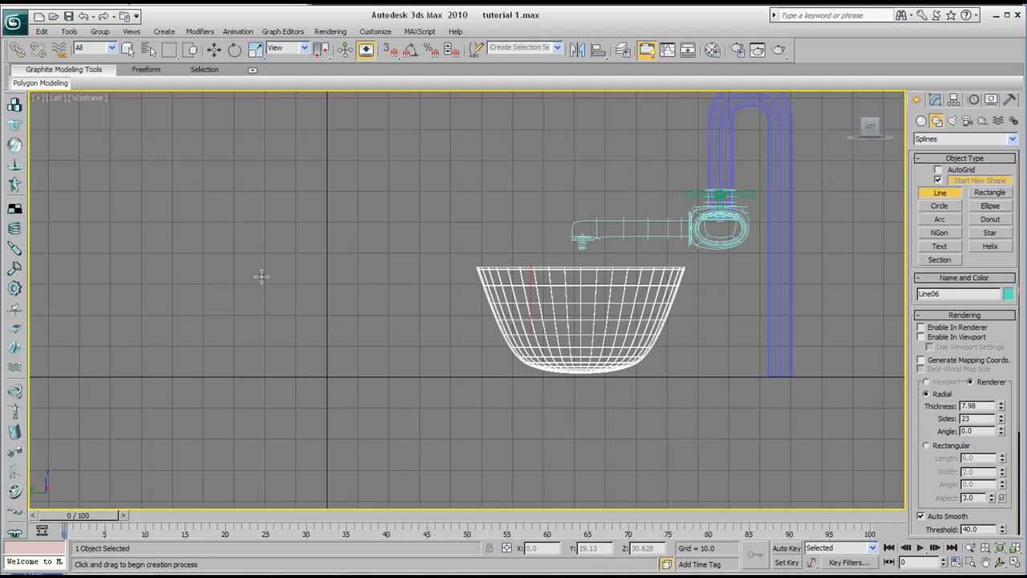
click(264, 220)
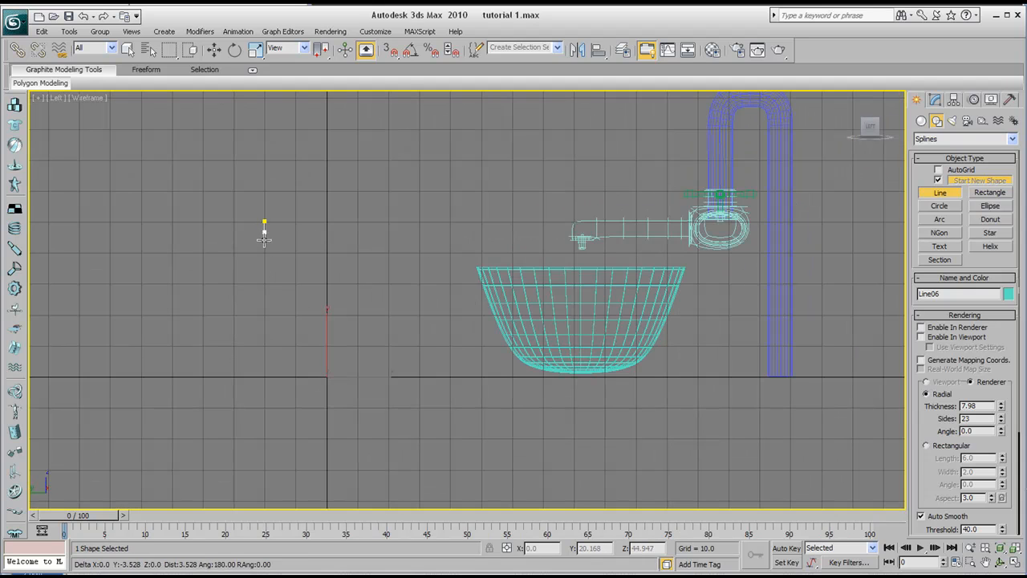
click(283, 284)
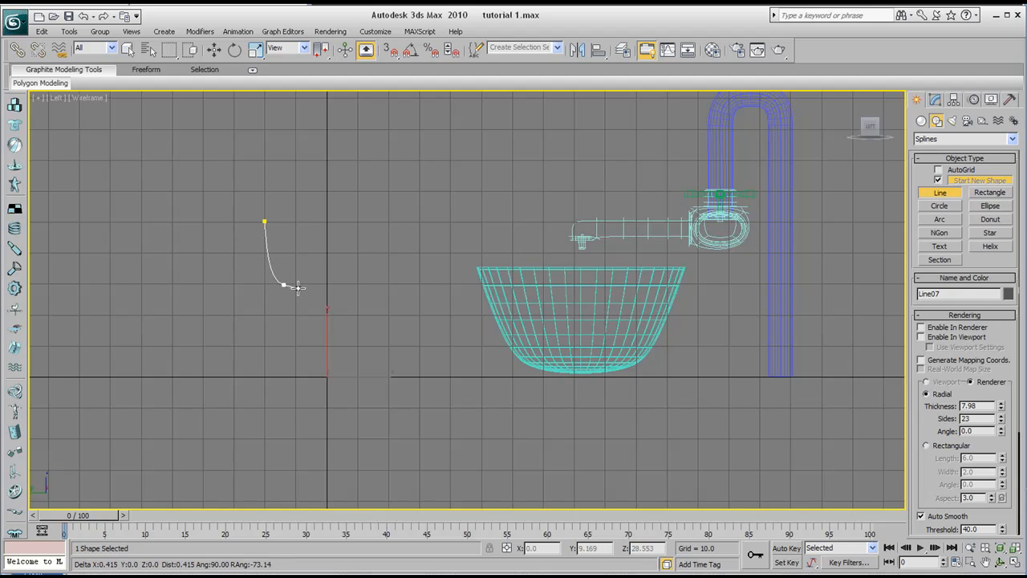
click(322, 336)
key(BackSpace)
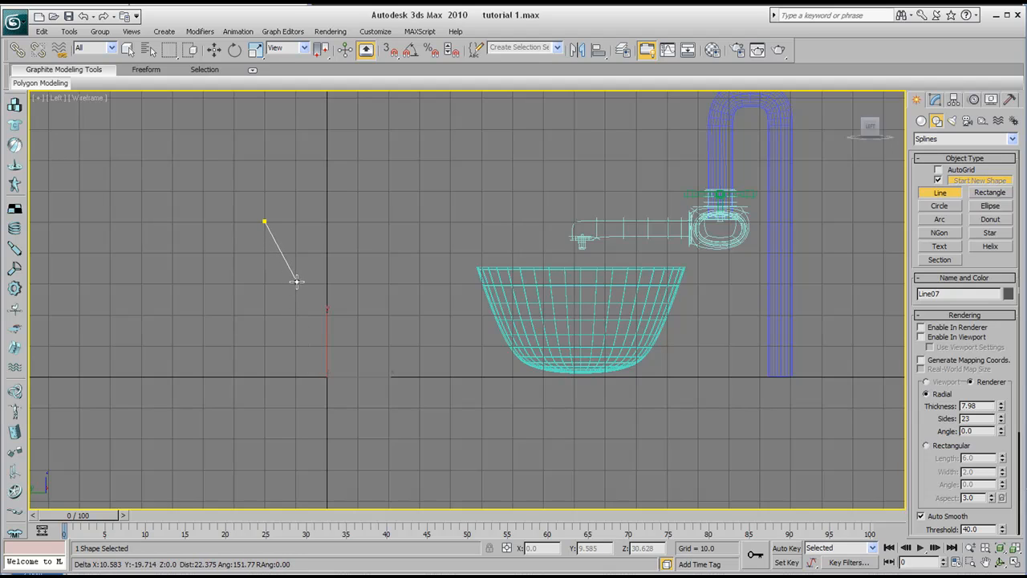
- Complete the half-profile with a curved flare, a straight vertical stem and a nearly flat base ending on the ground line
drag(297, 281, 321, 284)
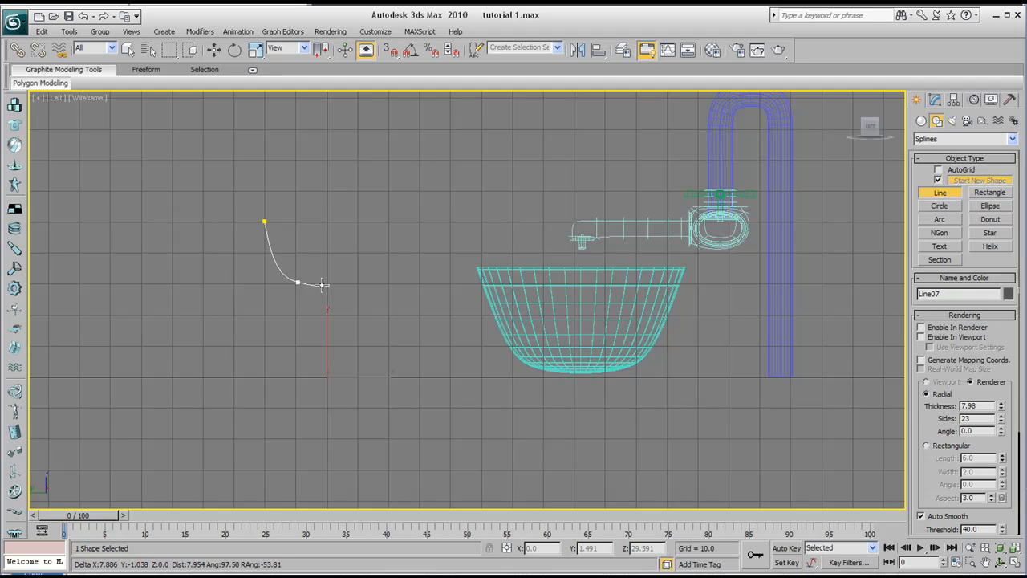
click(322, 285)
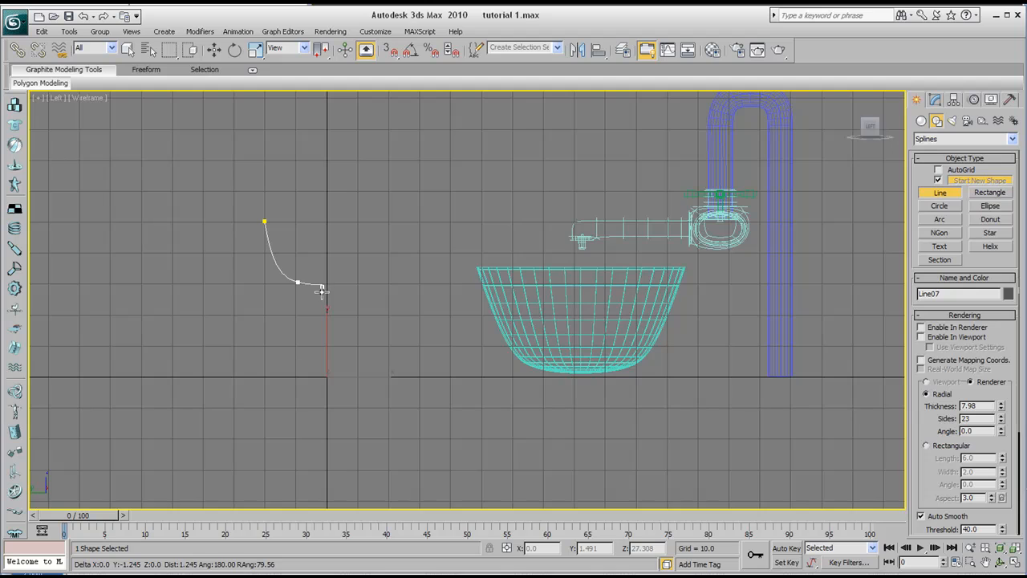
click(321, 371)
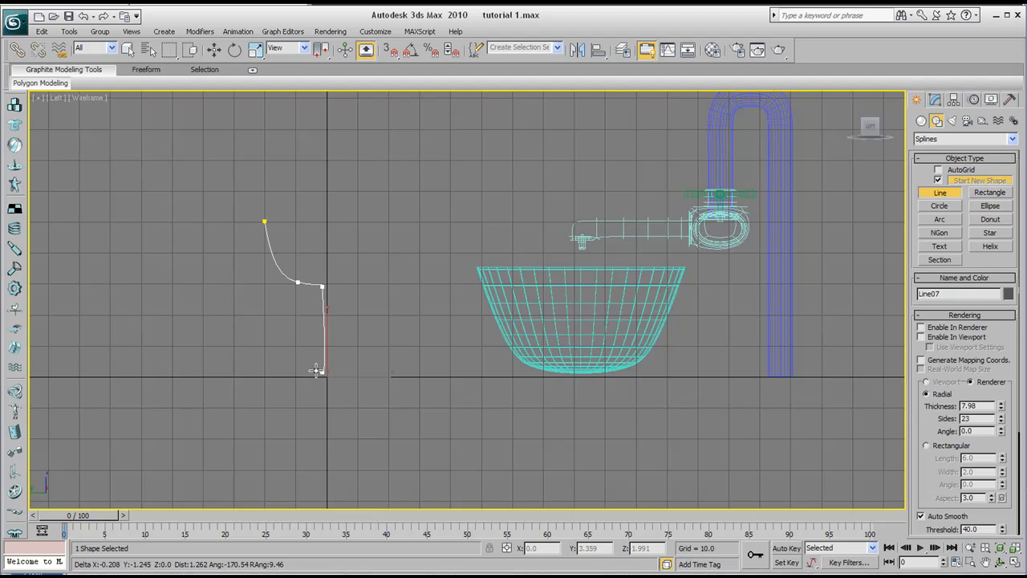
scroll(318, 370, up, 5)
right_click(129, 442)
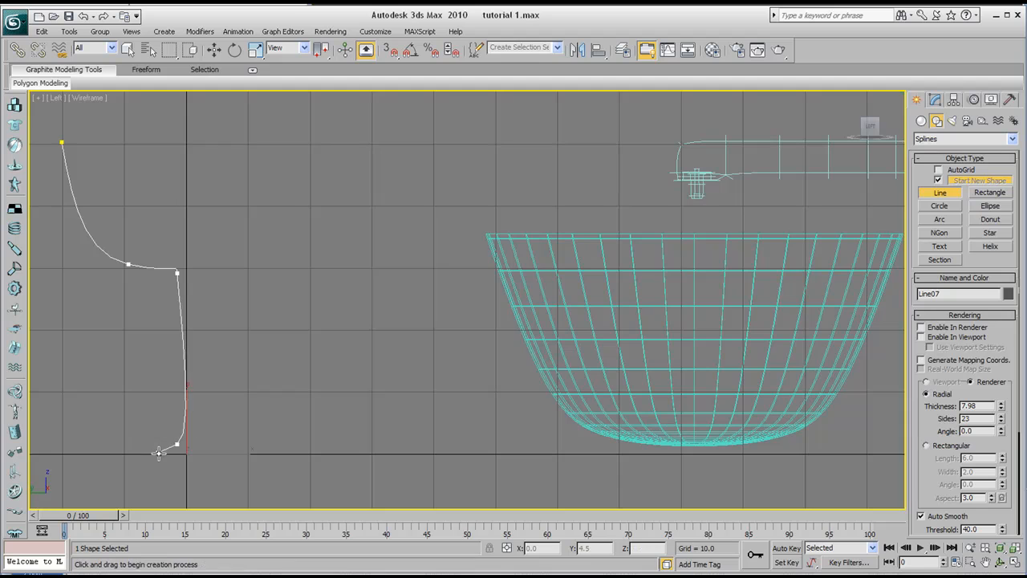
click(173, 445)
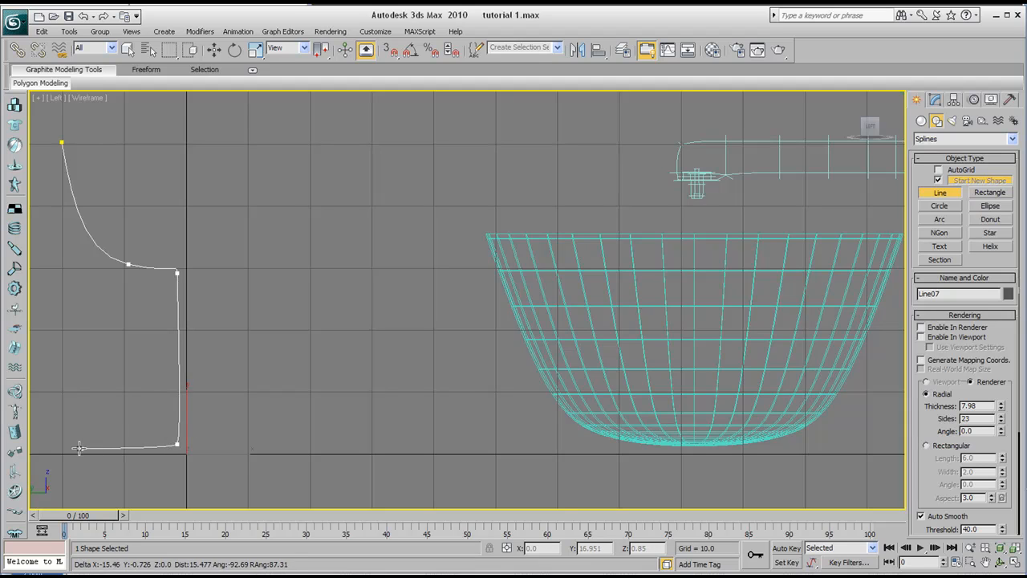
click(61, 454)
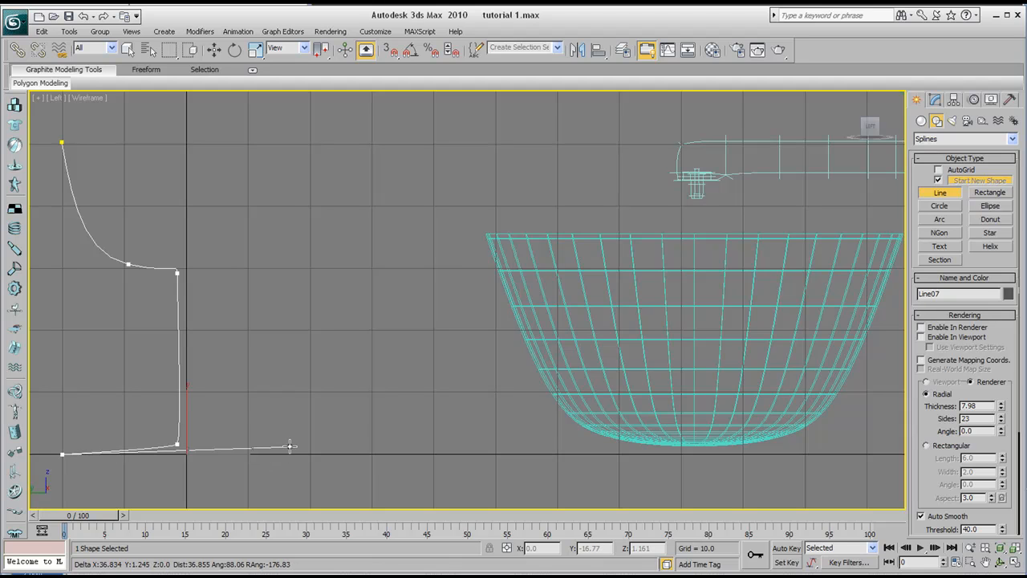
right_click(290, 446)
scroll(206, 348, down, 3)
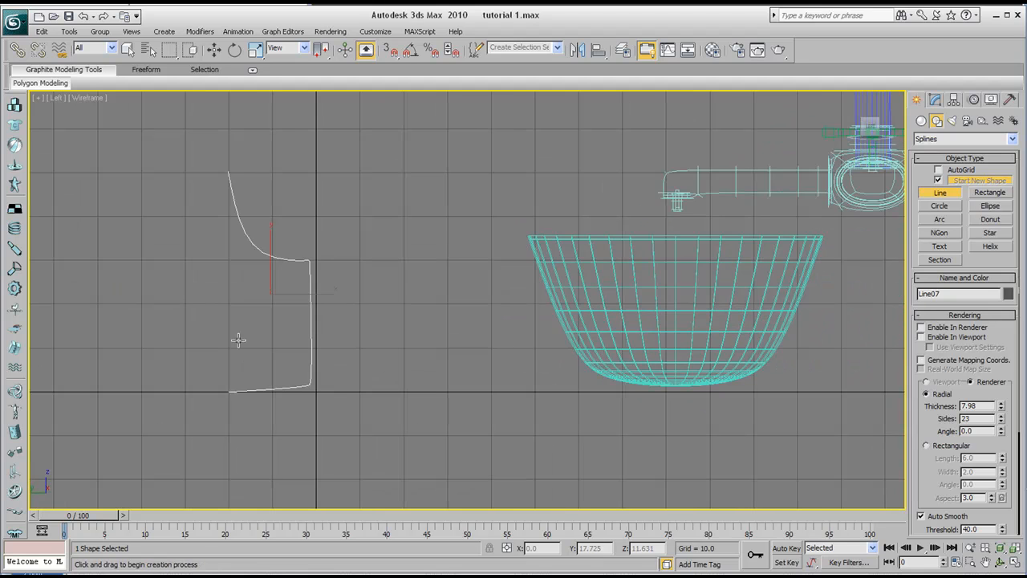
- Apply a Lathe modifier to the stemmed half-profile spline
click(1014, 561)
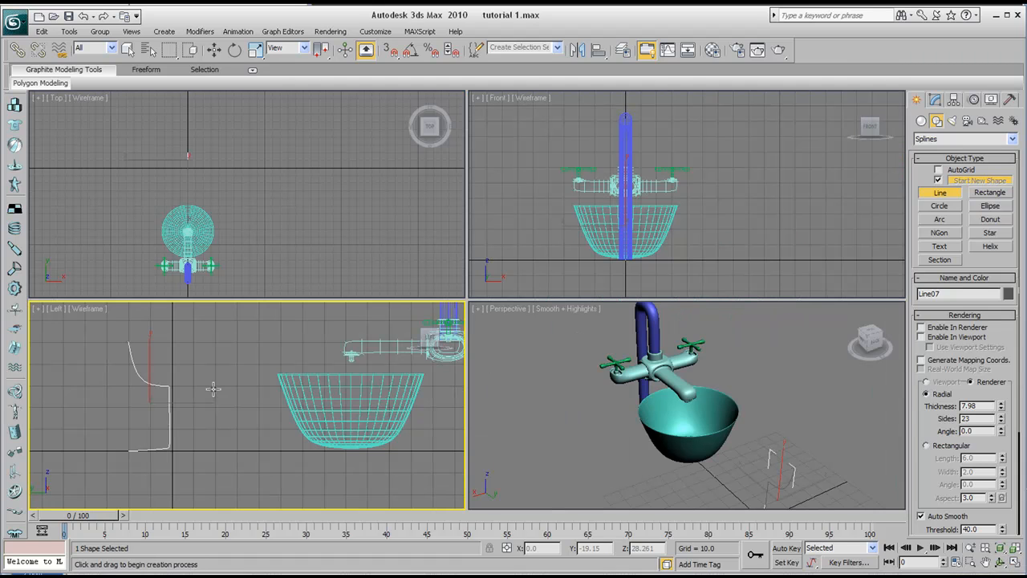
middle_drag(213, 390, 213, 393)
click(942, 99)
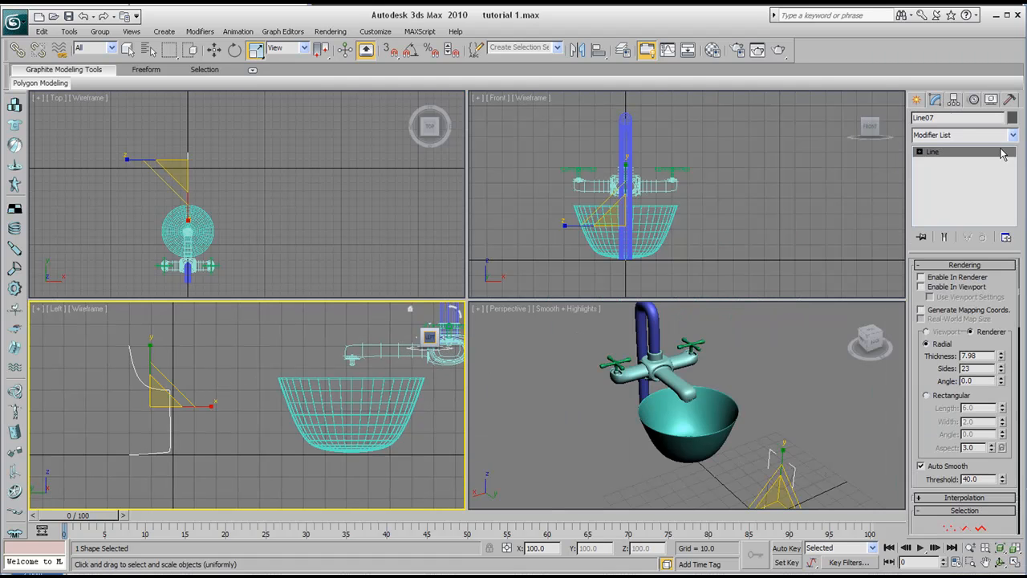
click(1005, 137)
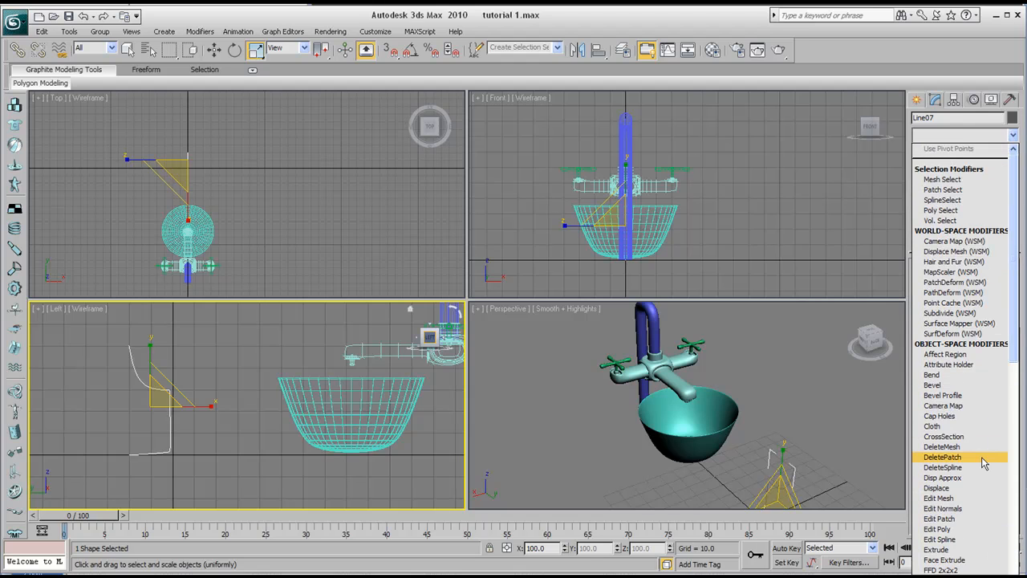
key(l)
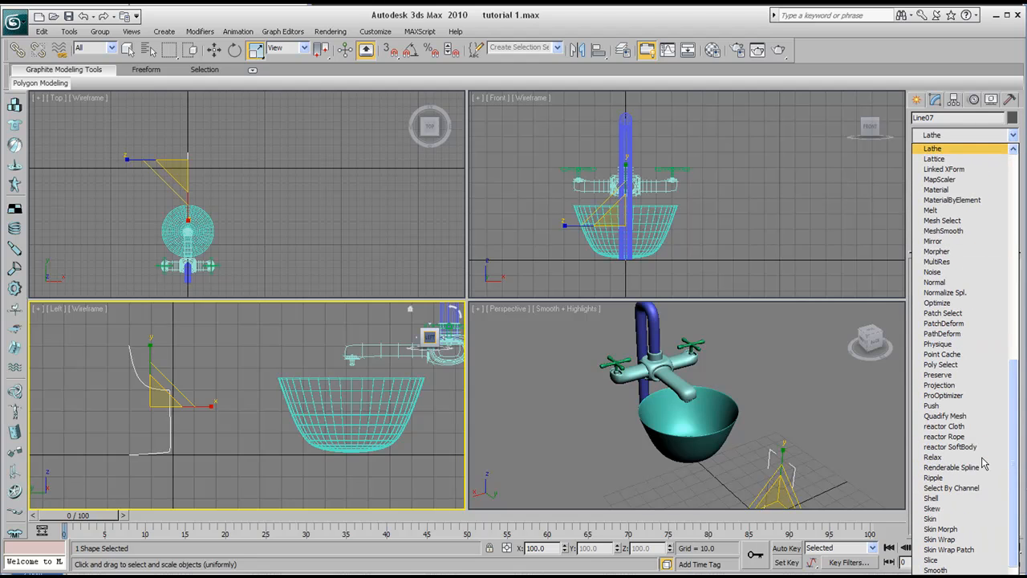
key(Return)
middle_drag(713, 406, 656, 401)
right_click(414, 407)
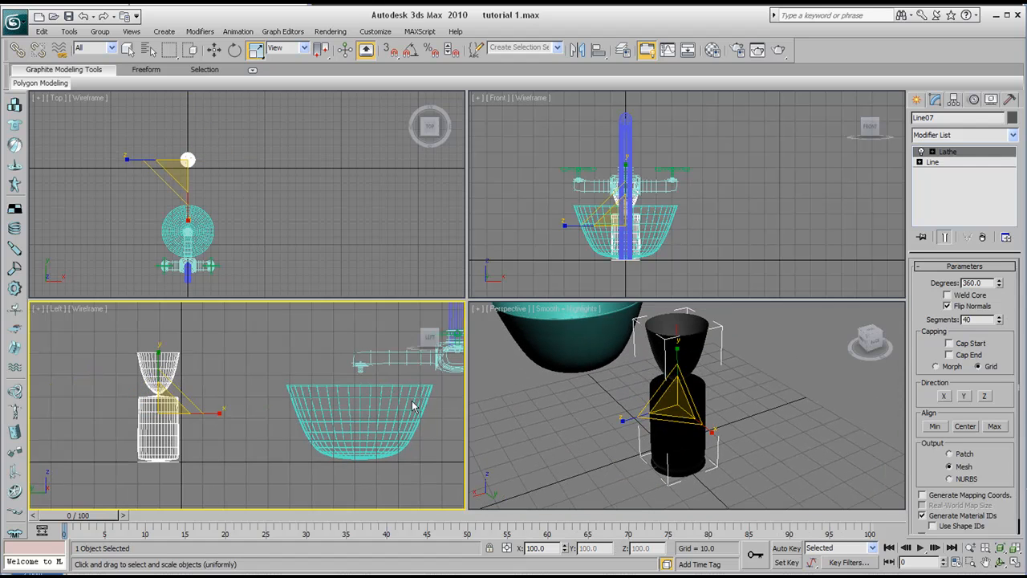
middle_drag(147, 401, 164, 391)
key(r)
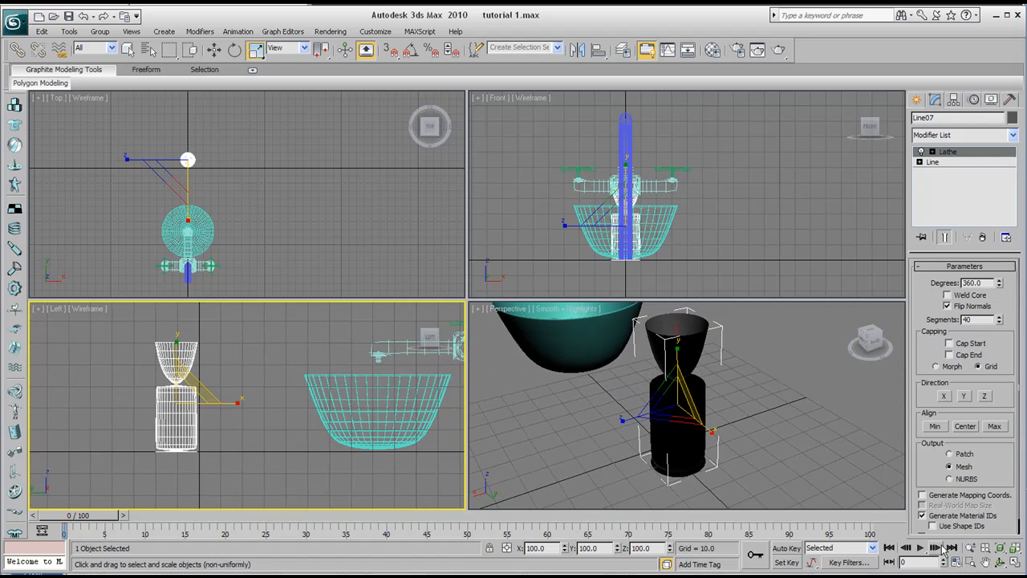
- Move the Lathe axis sideways in the Left view to form a wide glass with a thin stem and round base
click(933, 153)
click(952, 163)
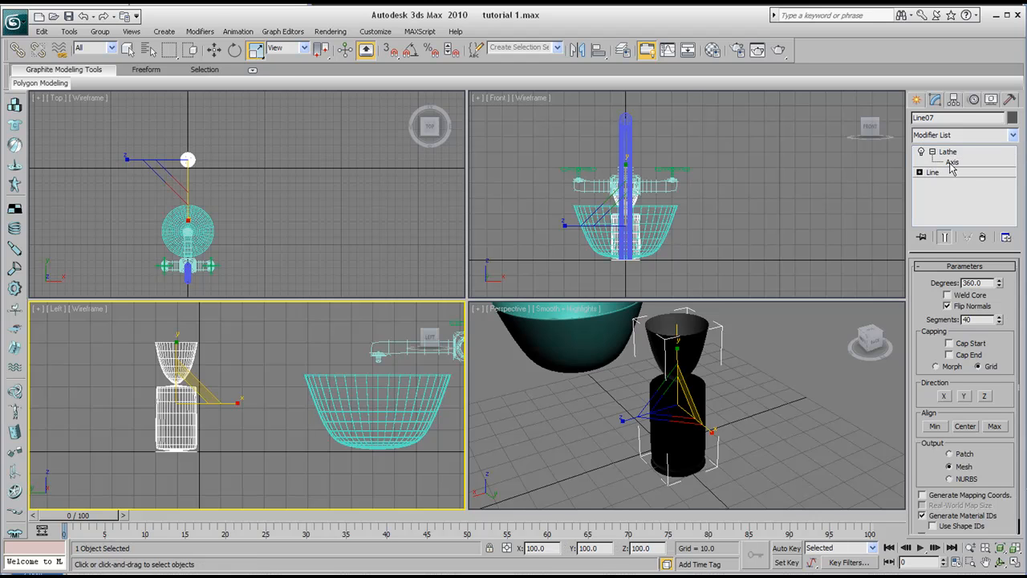
click(214, 50)
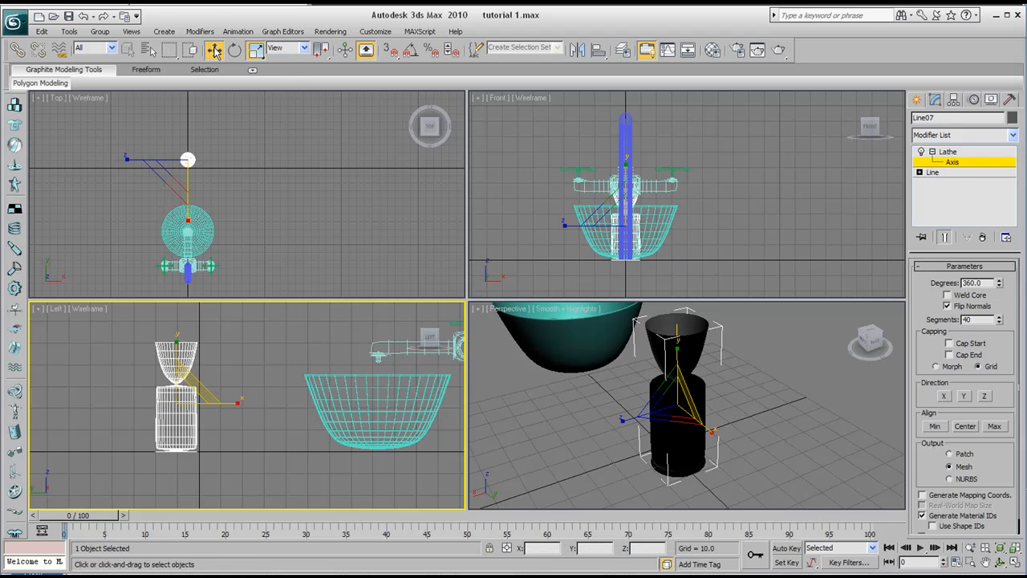
drag(226, 403, 248, 404)
middle_drag(236, 371, 230, 388)
right_click(657, 405)
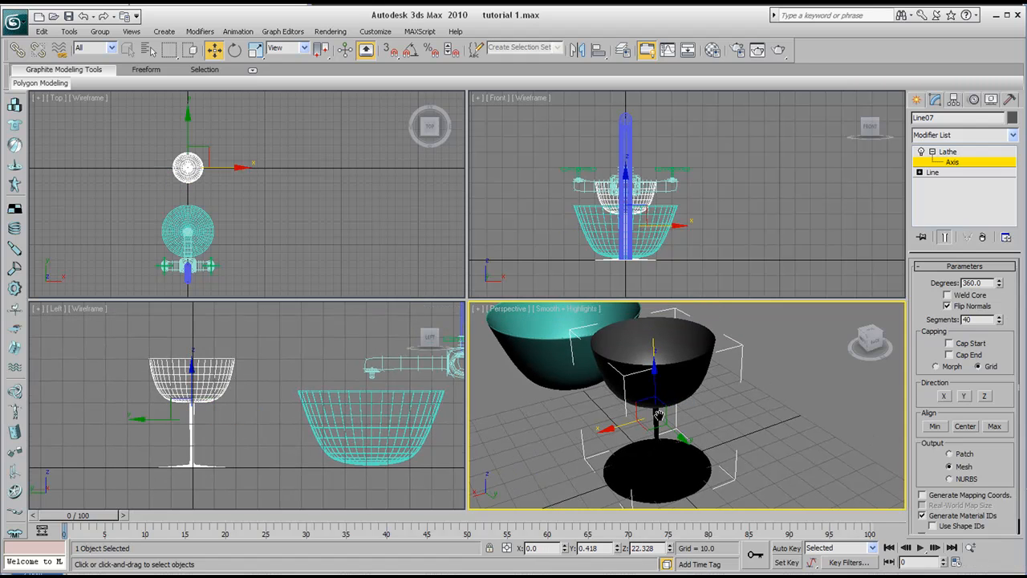
- Apply a Shell modifier to the lathed glass to give its surface thickness
click(1014, 561)
click(999, 562)
drag(414, 293, 381, 290)
drag(452, 264, 415, 316)
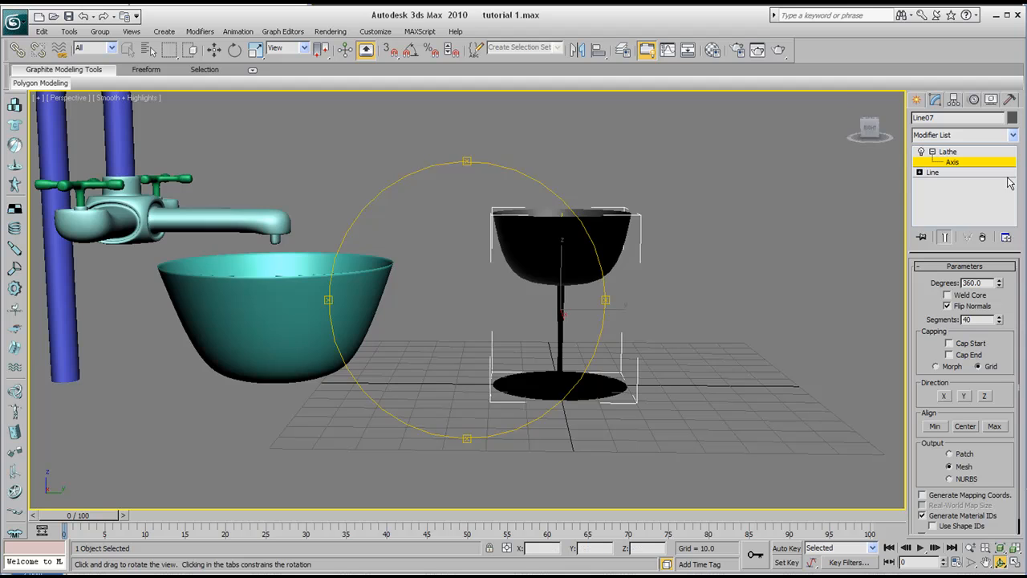
drag(543, 275, 457, 298)
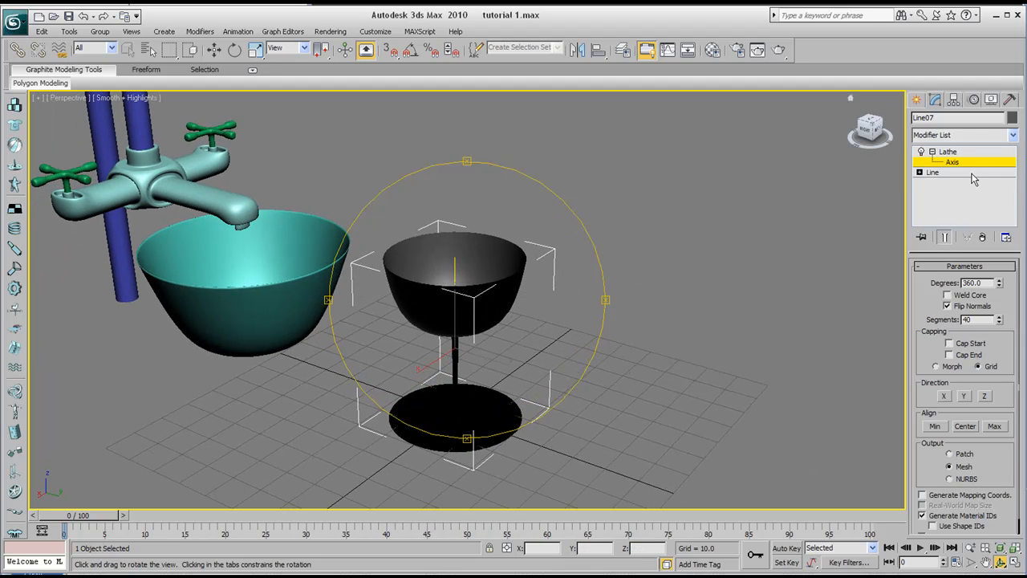
click(1012, 135)
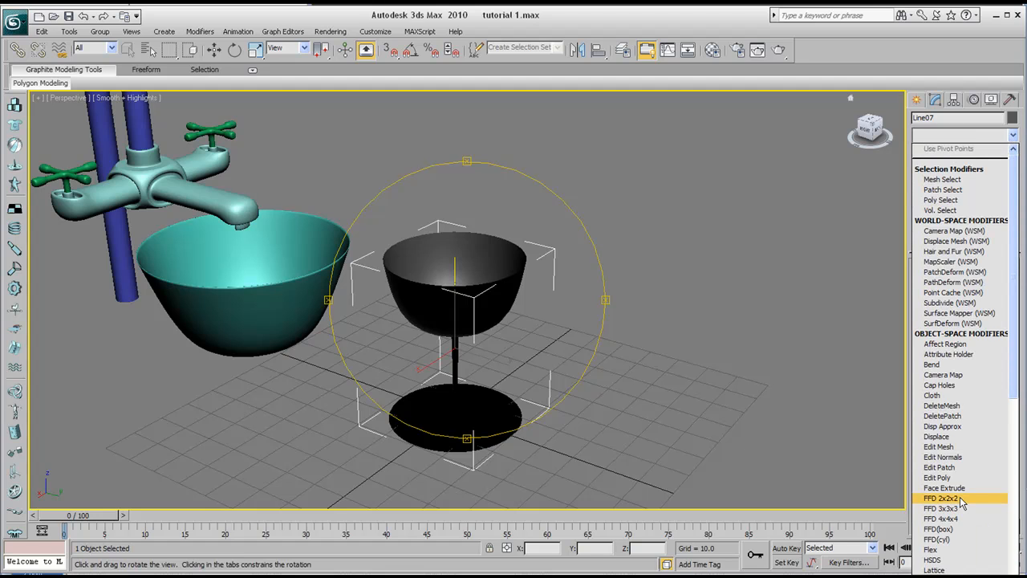
text(sh)
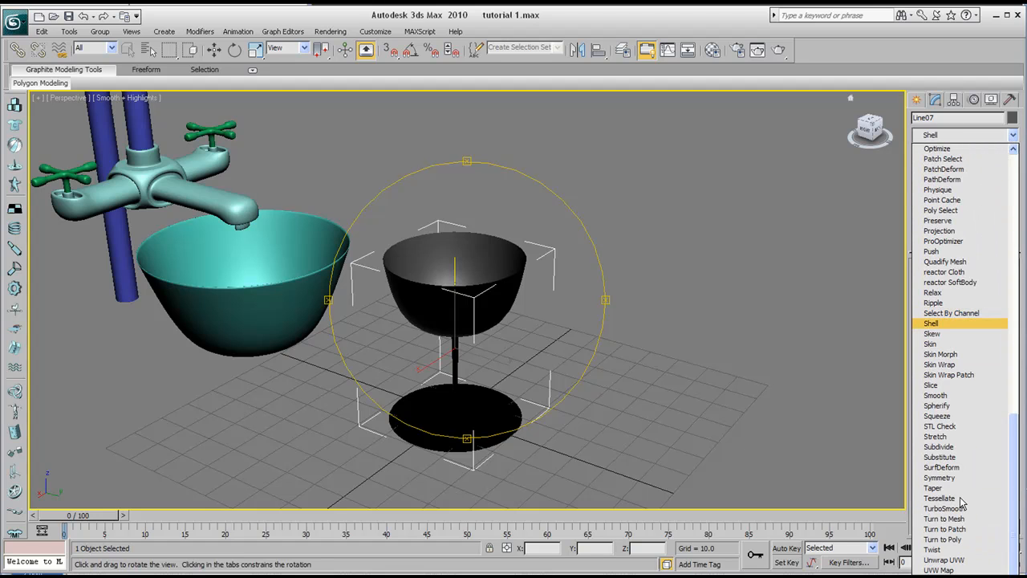
key(Return)
- Turn on edged faces in the Perspective view, check the glass's rim and mesh, and restore the four-view layout
scroll(475, 237, up, 4)
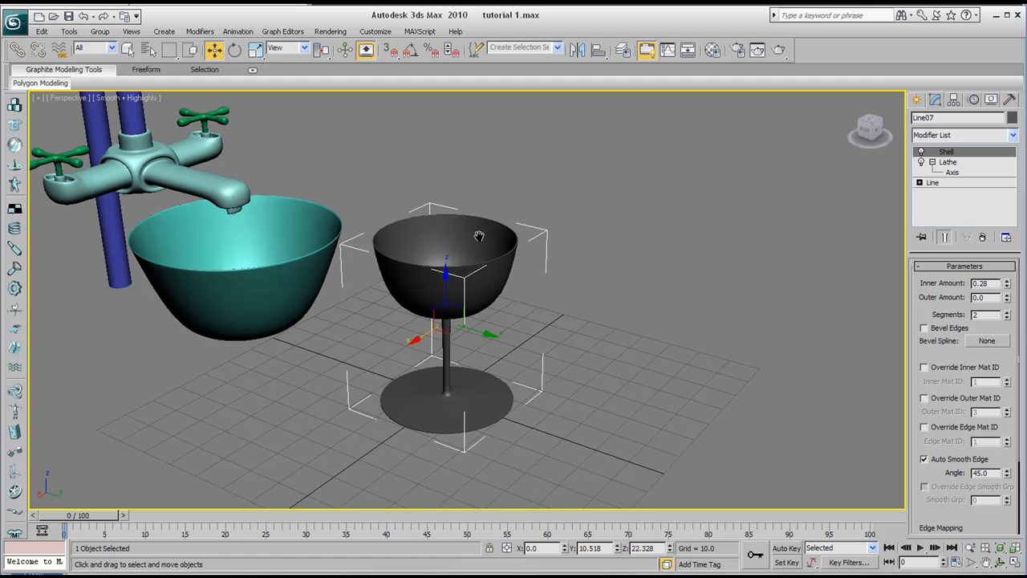
scroll(465, 239, up, 3)
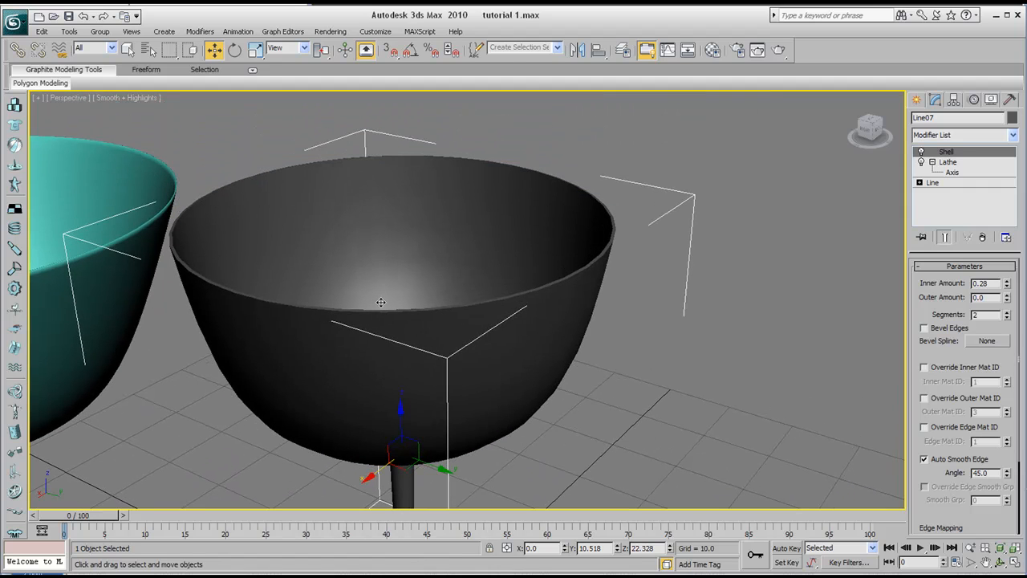
key(F4)
scroll(434, 280, down, 5)
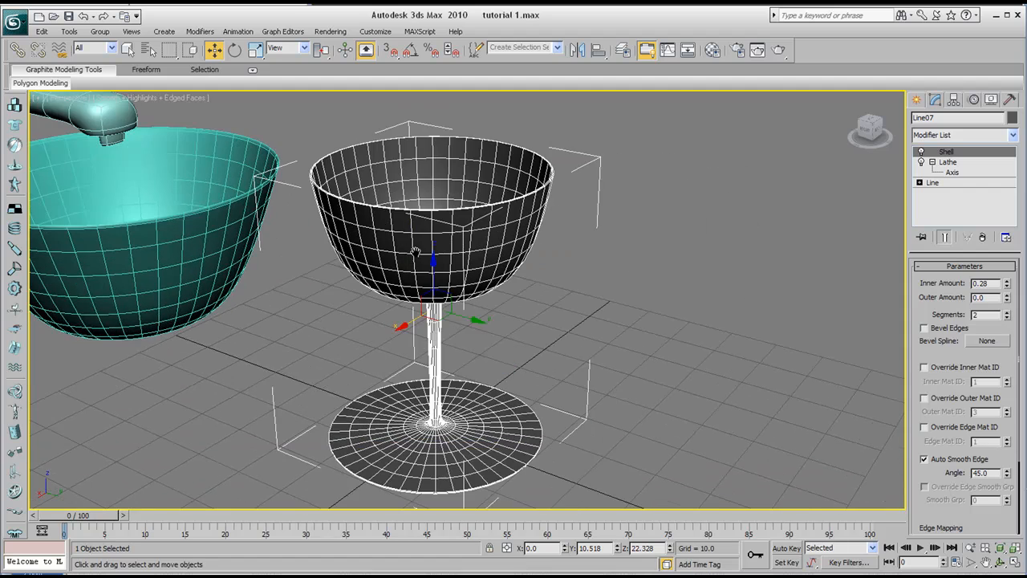
scroll(434, 280, down, 4)
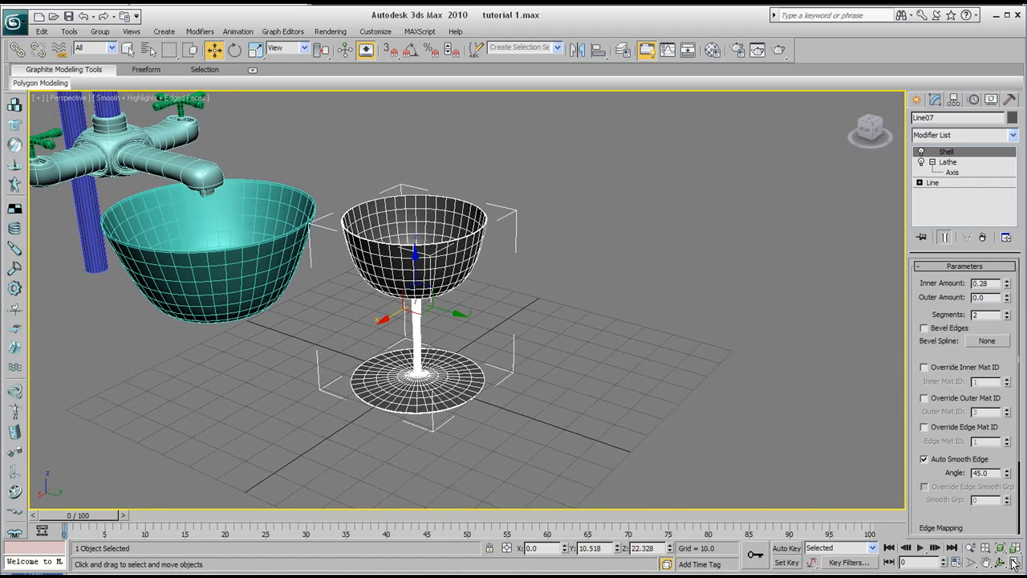
click(1012, 564)
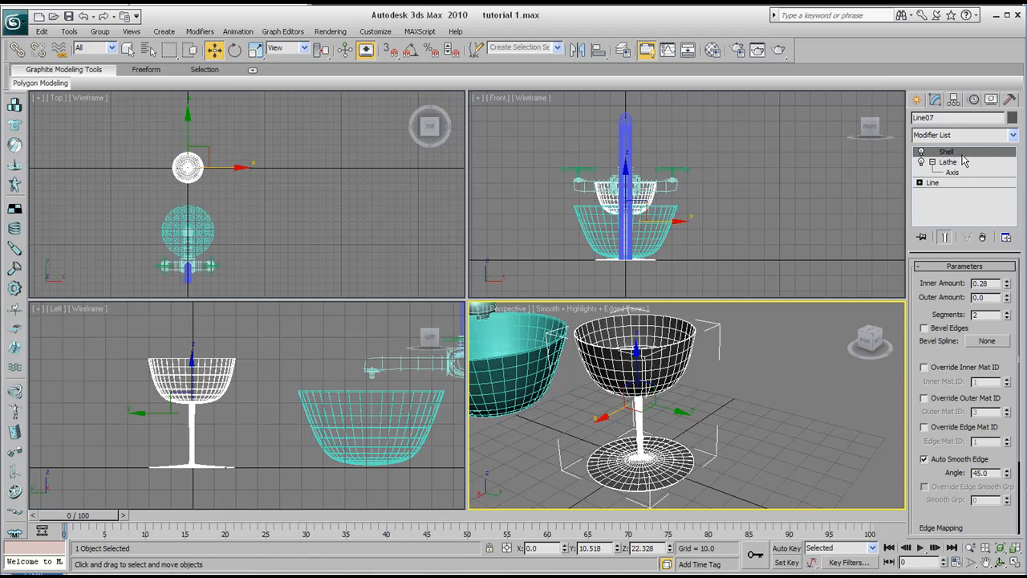
- Switch off the glass's Shell and Lathe modifiers and select its base Line level
click(920, 152)
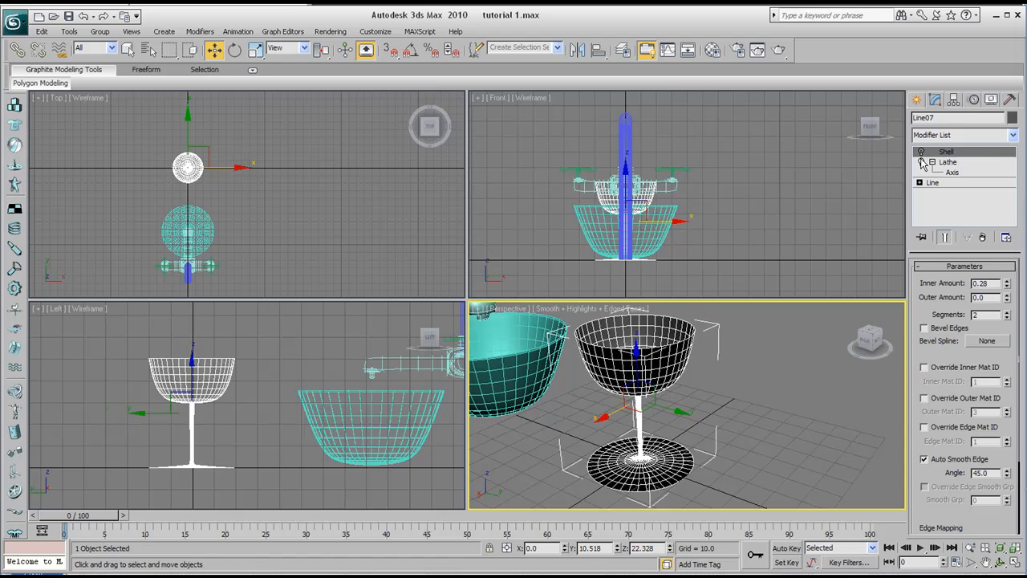
click(921, 162)
click(932, 182)
scroll(181, 392, up, 3)
scroll(178, 397, down, 3)
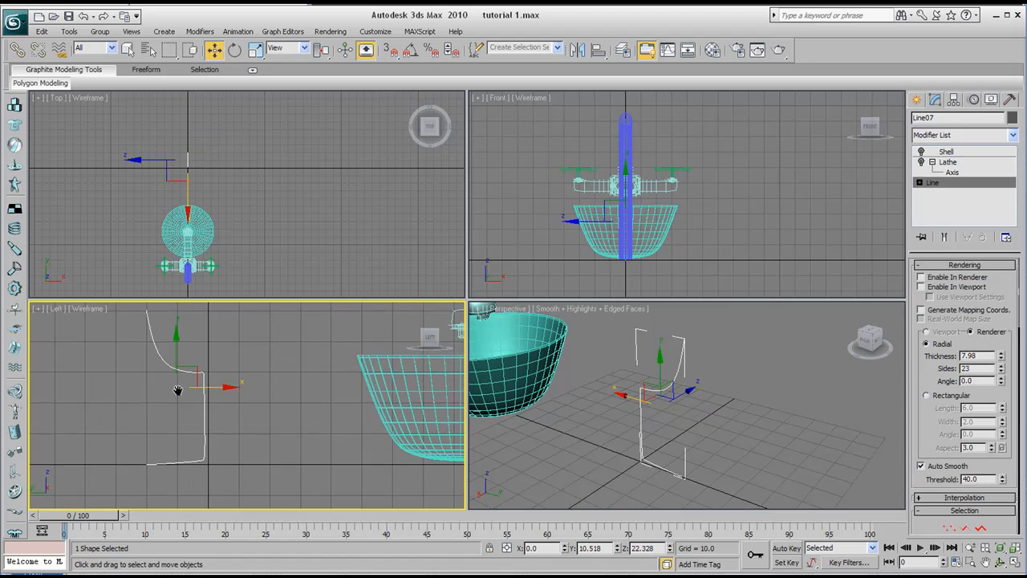
- Show the glass's end result with Lathe and Shell again while staying at the base Line level
click(921, 162)
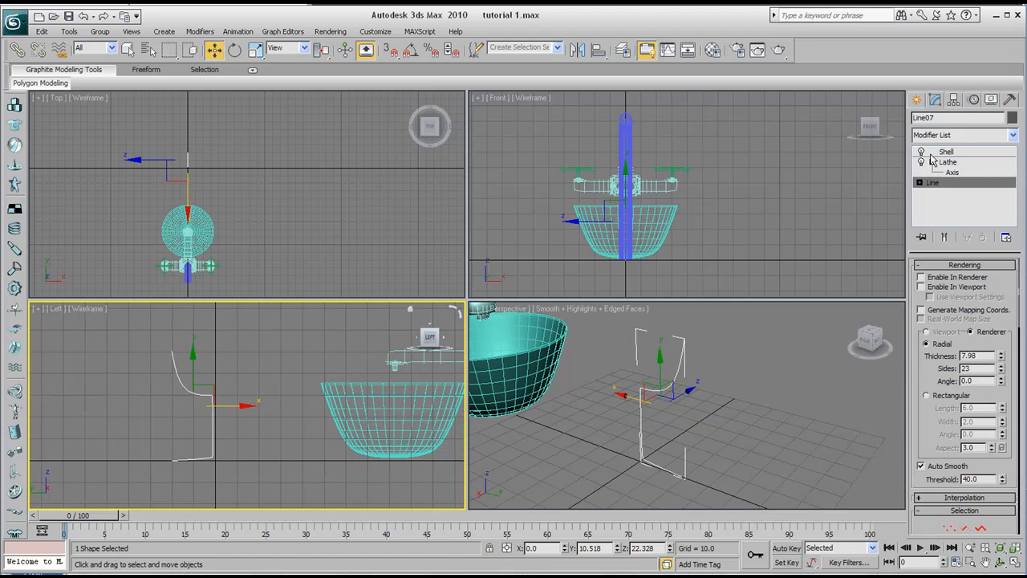
click(945, 238)
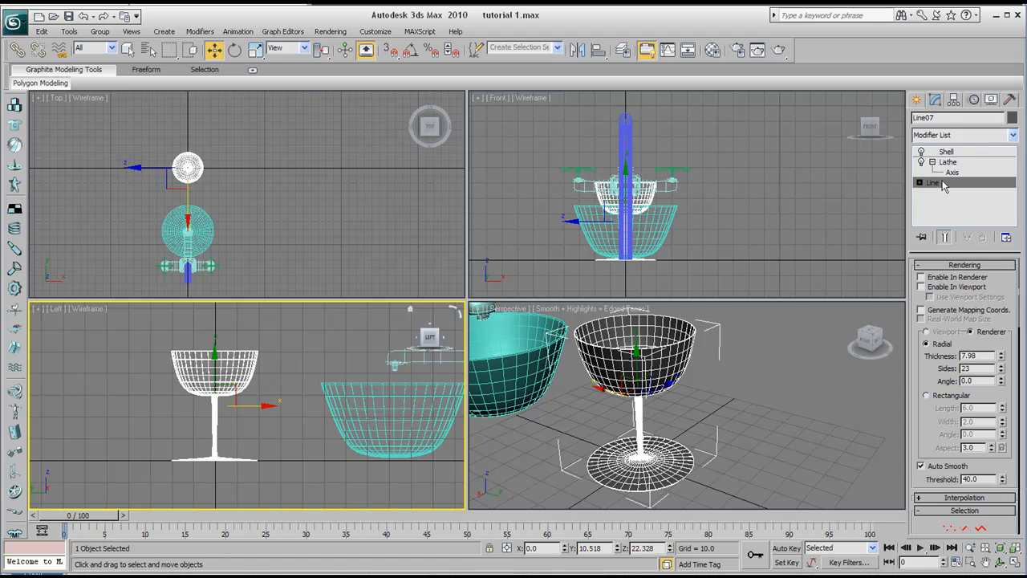
scroll(246, 403, up, 2)
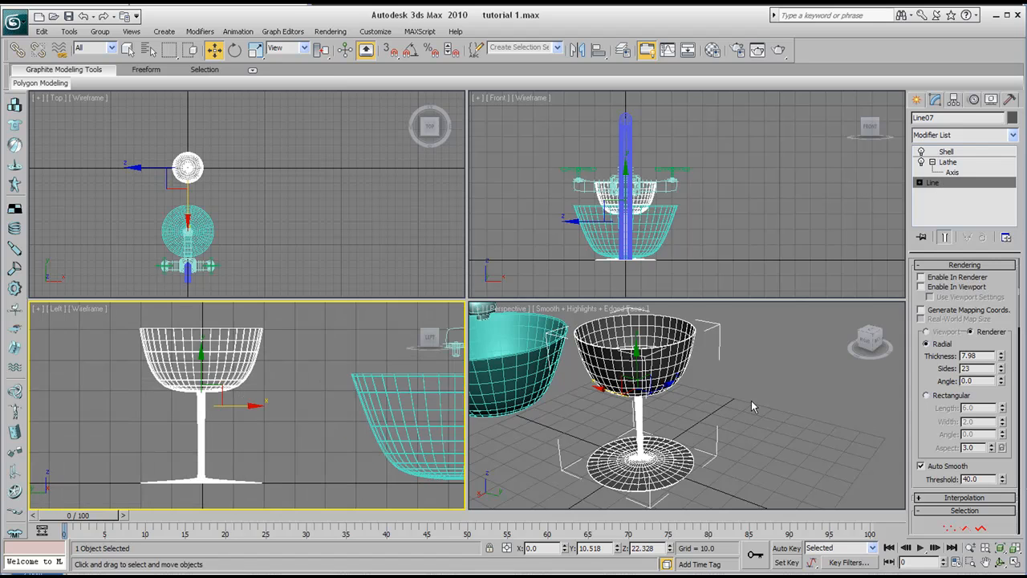
middle_drag(751, 400, 841, 443)
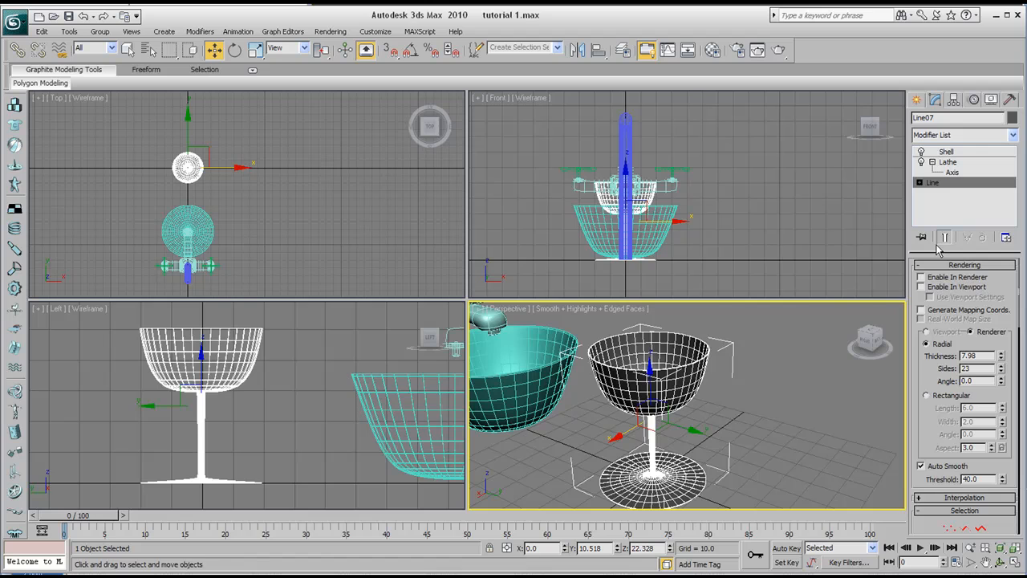
- Disable the Shell and Lathe modifiers and enter vertex editing on the glass's base Line
click(921, 152)
click(921, 162)
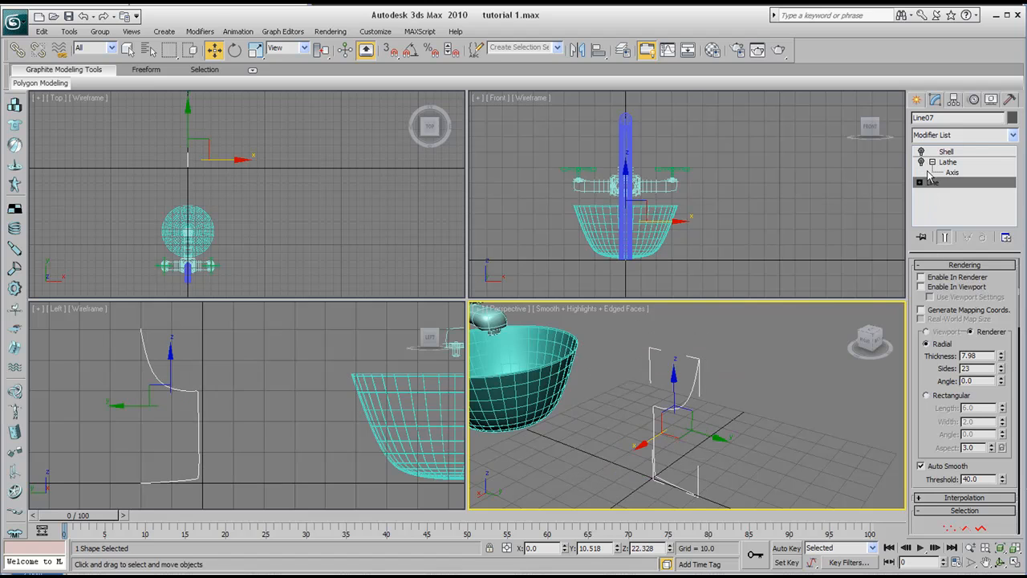
drag(1007, 289, 1008, 495)
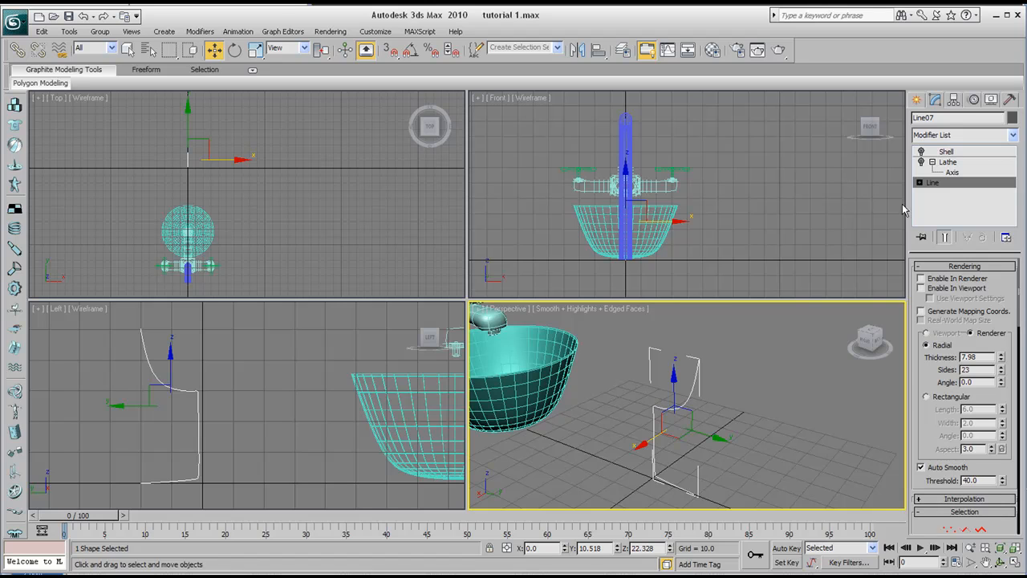
click(919, 182)
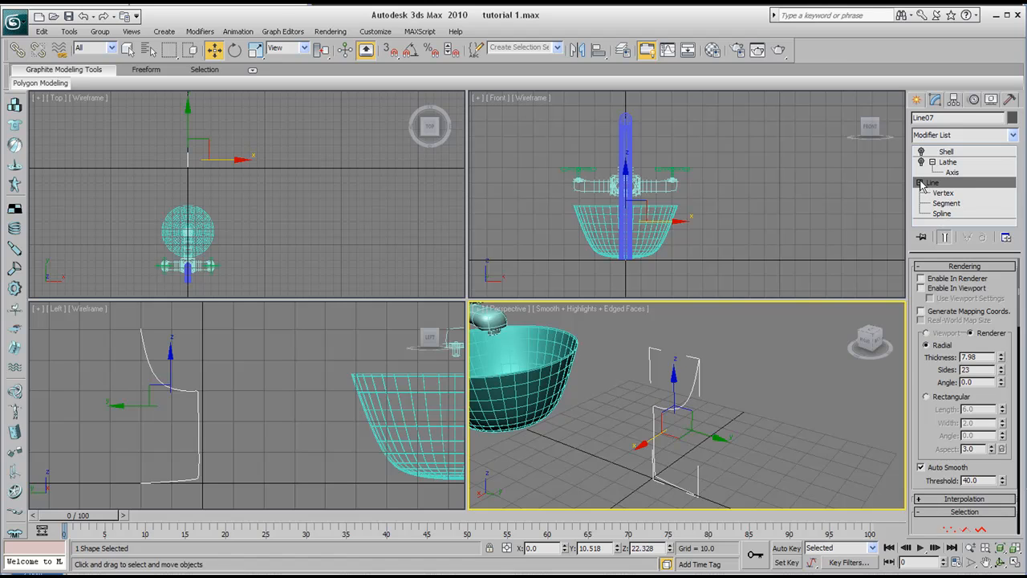
click(919, 183)
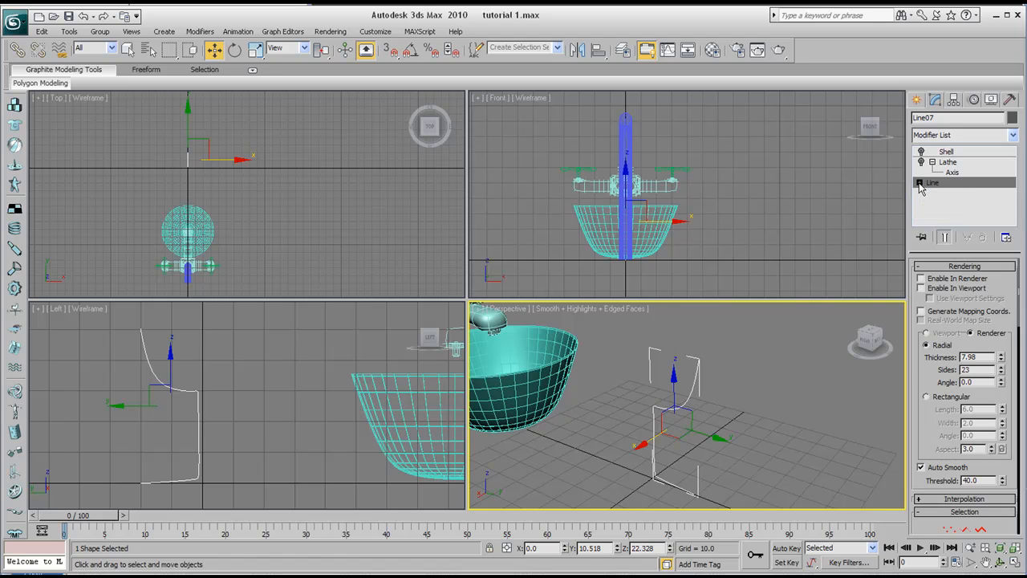
click(919, 183)
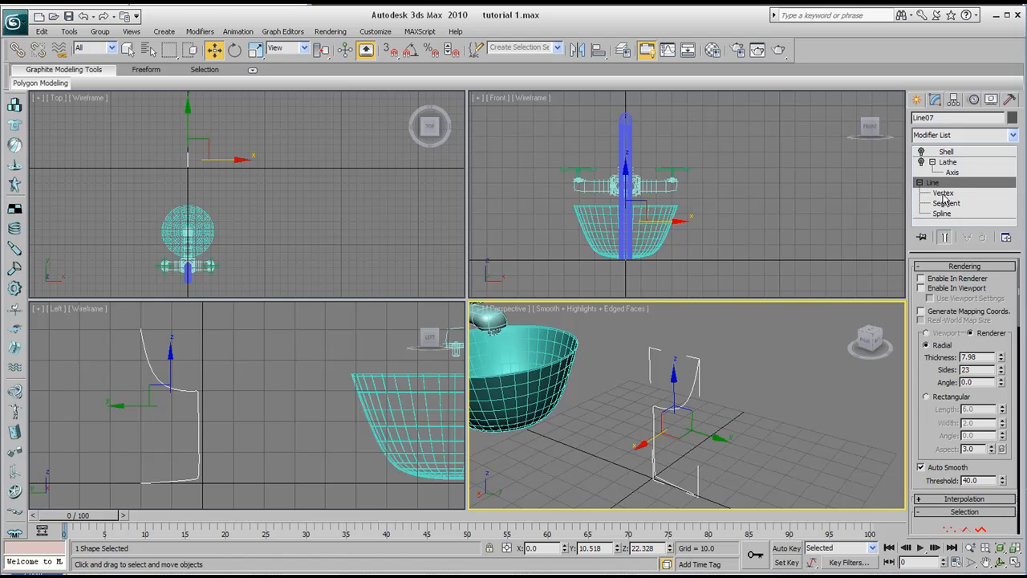
click(943, 195)
- Raise the profile's rim vertex to a Z height of about 59.5 in the Left view to deepen the cup
click(144, 379)
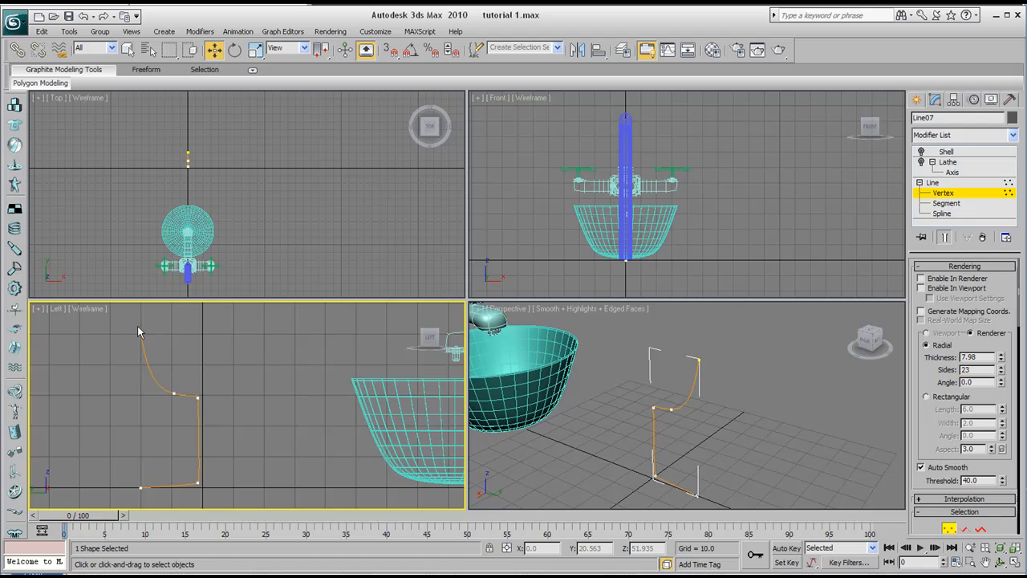
drag(133, 311, 154, 353)
scroll(148, 350, down, 3)
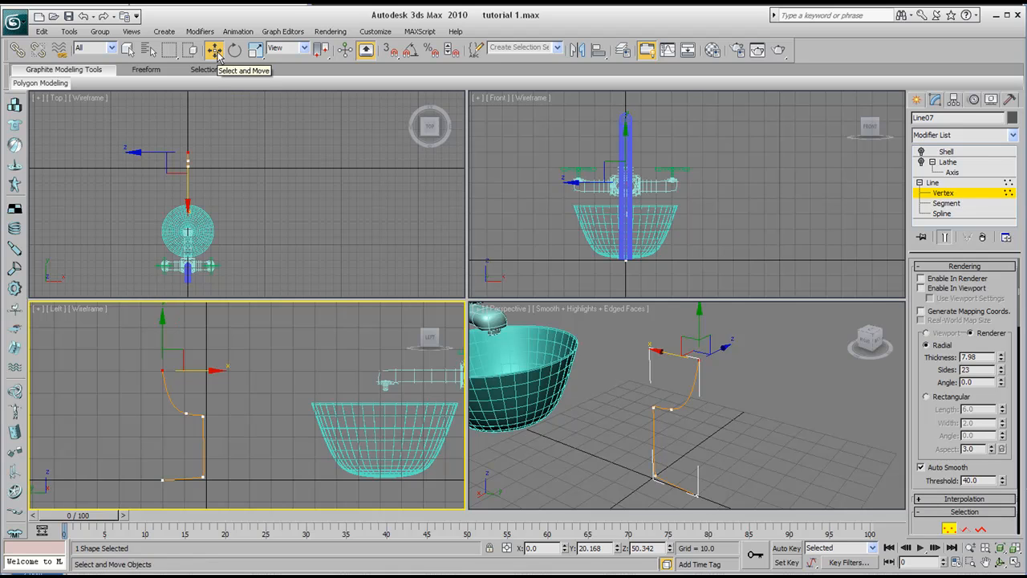
middle_drag(178, 386, 171, 393)
drag(158, 326, 158, 307)
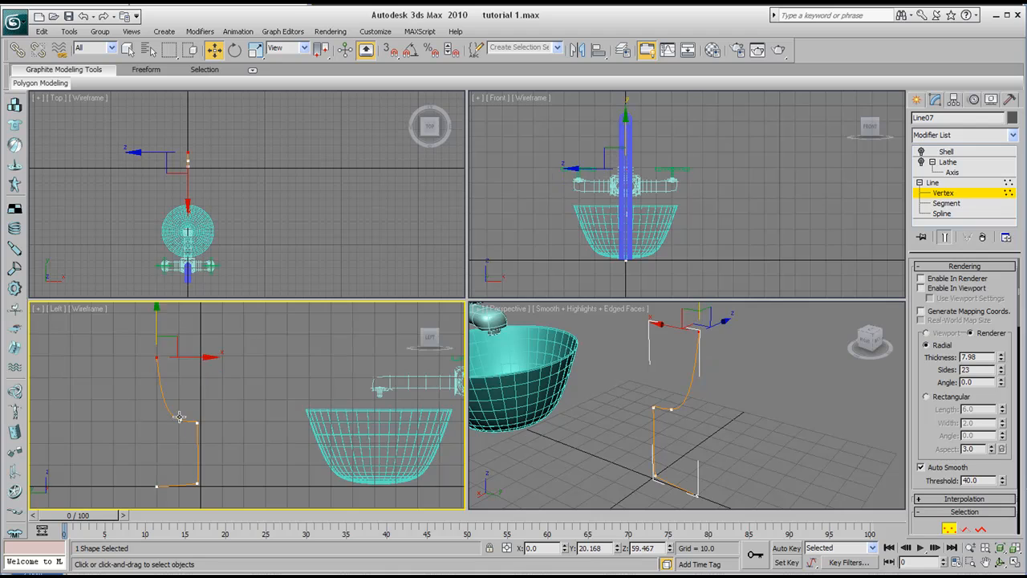
- Move the base's outer vertex inward to Y about 15.6 and re-enable the Lathe and Shell modifiers
middle_drag(212, 469, 206, 445)
click(149, 462)
drag(203, 462, 223, 461)
click(922, 162)
click(921, 151)
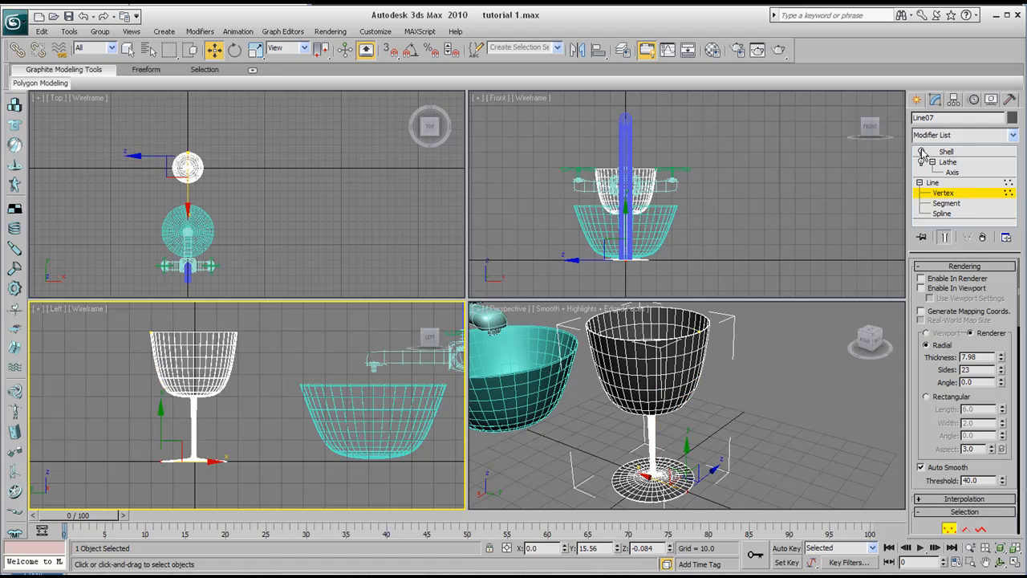
- Apply a MeshSmooth modifier on top of the glass's Shell modifier
right_click(714, 383)
key(alt+w)
alt+middle_drag(714, 382, 467, 243)
drag(467, 242, 502, 275)
scroll(501, 275, down, 3)
drag(448, 235, 534, 260)
scroll(474, 292, up, 3)
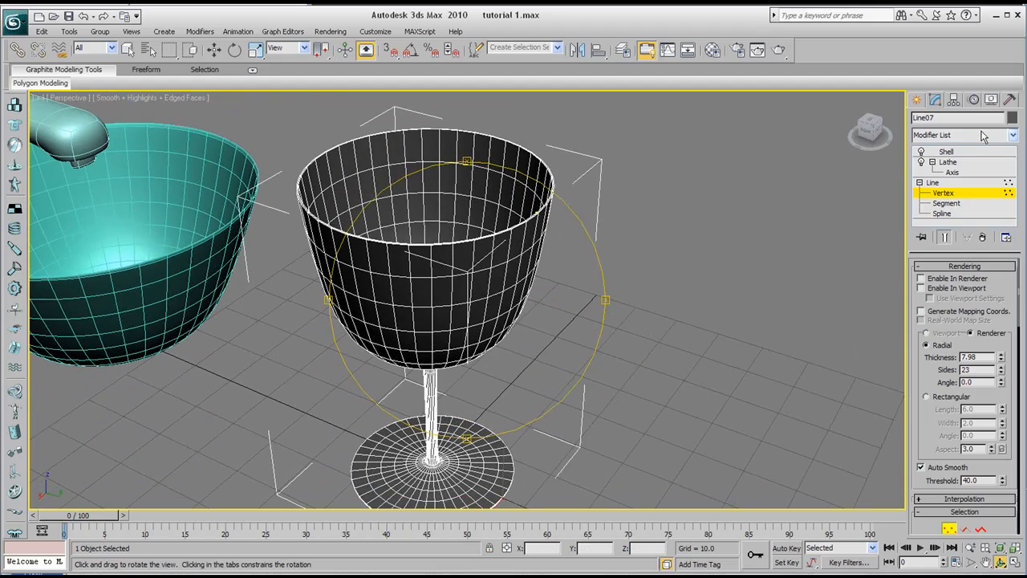
click(1008, 151)
click(1013, 135)
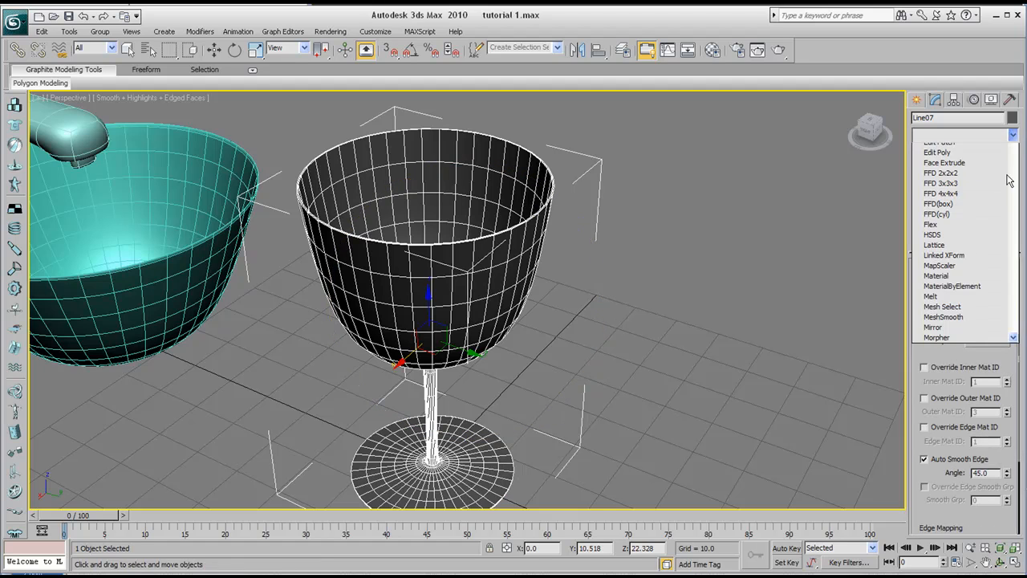
text(mes)
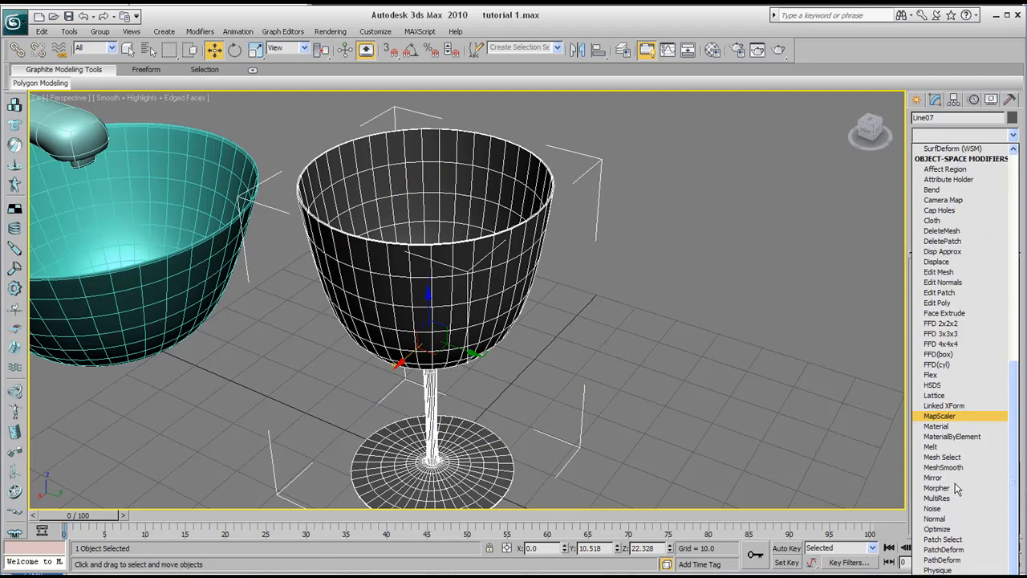
text(hs)
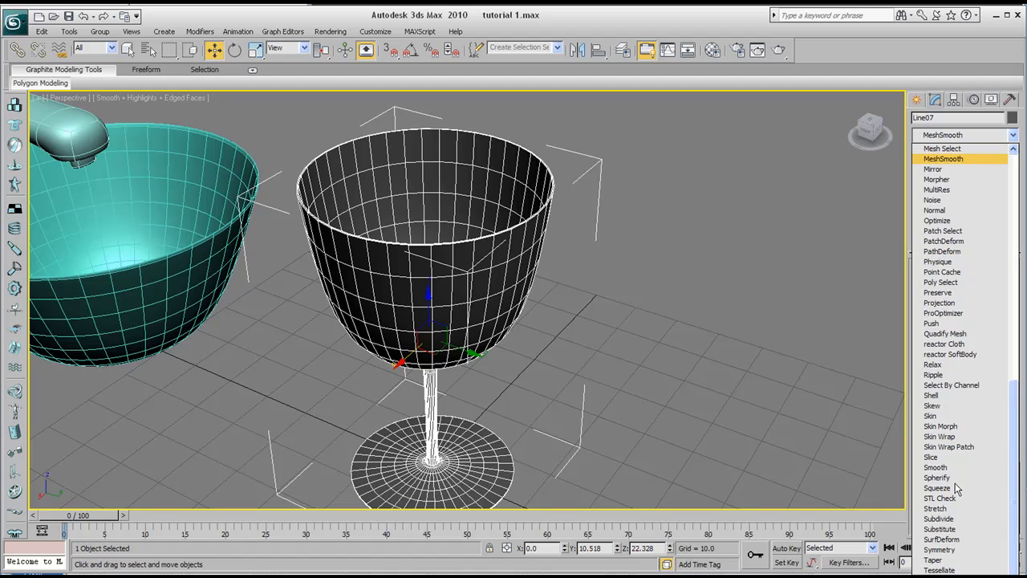
key(Return)
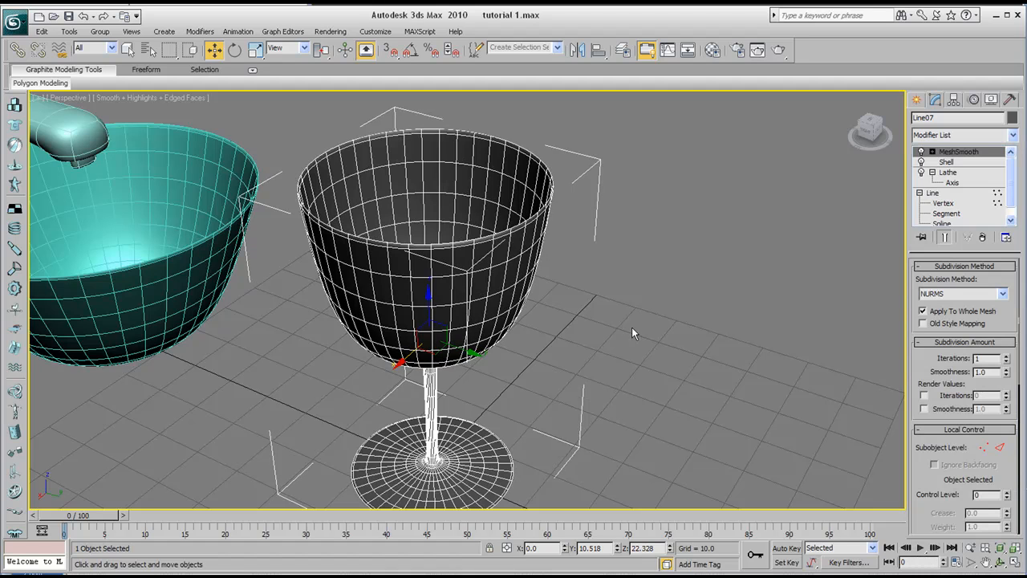
- Hide the edged faces in the Perspective view and enable the separate render Iterations value of the glass's MeshSmooth
middle_drag(446, 270, 470, 270)
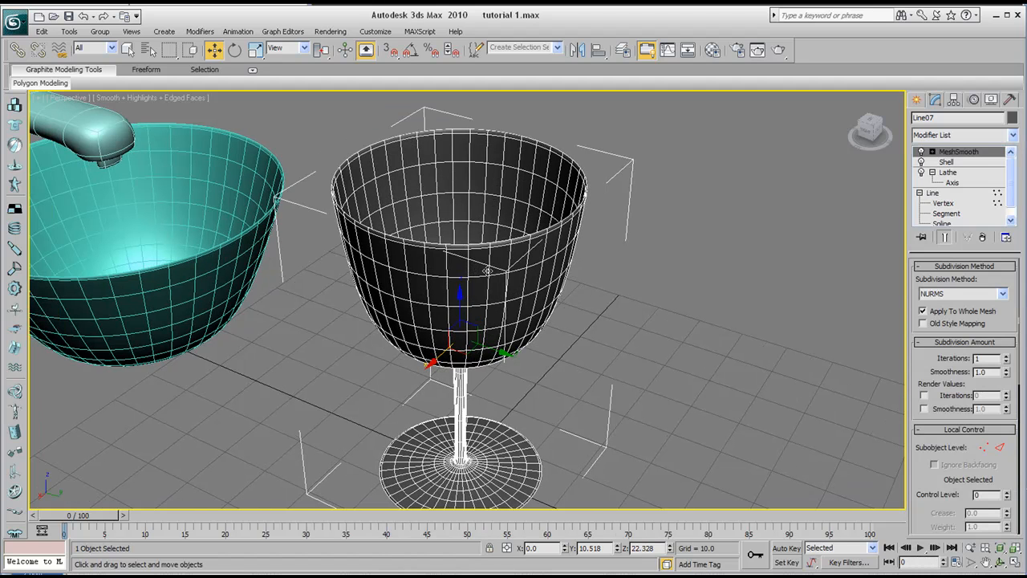
scroll(484, 252, down, 5)
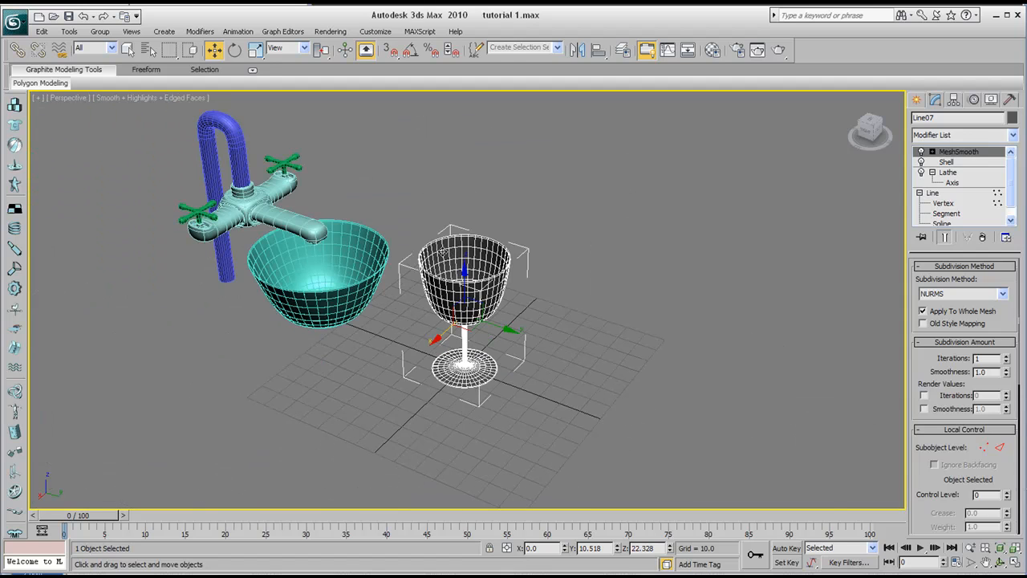
scroll(420, 249, up, 5)
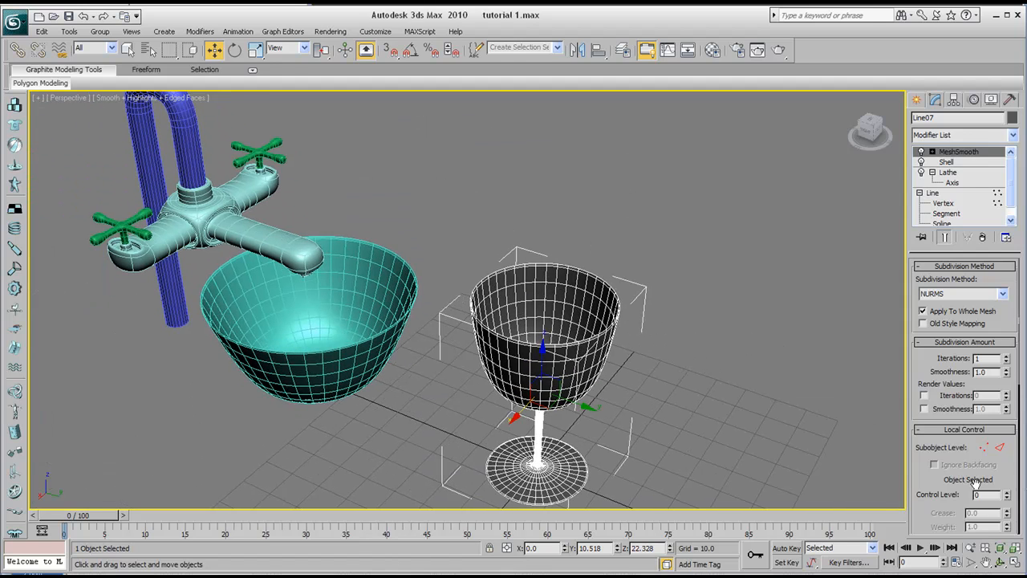
middle_drag(386, 339, 323, 344)
scroll(327, 330, down, 5)
scroll(481, 274, up, 8)
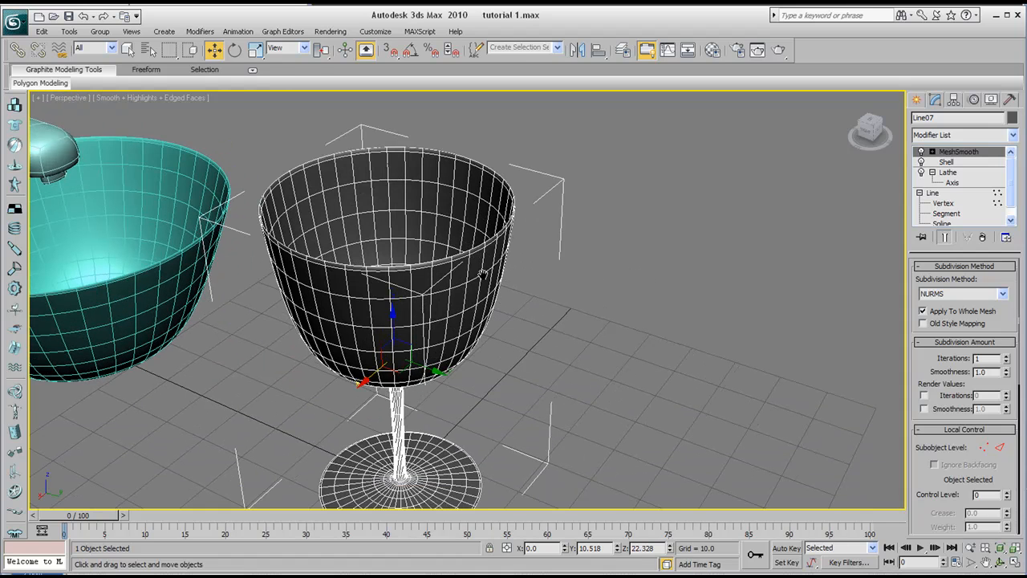
key(F4)
middle_drag(433, 287, 435, 277)
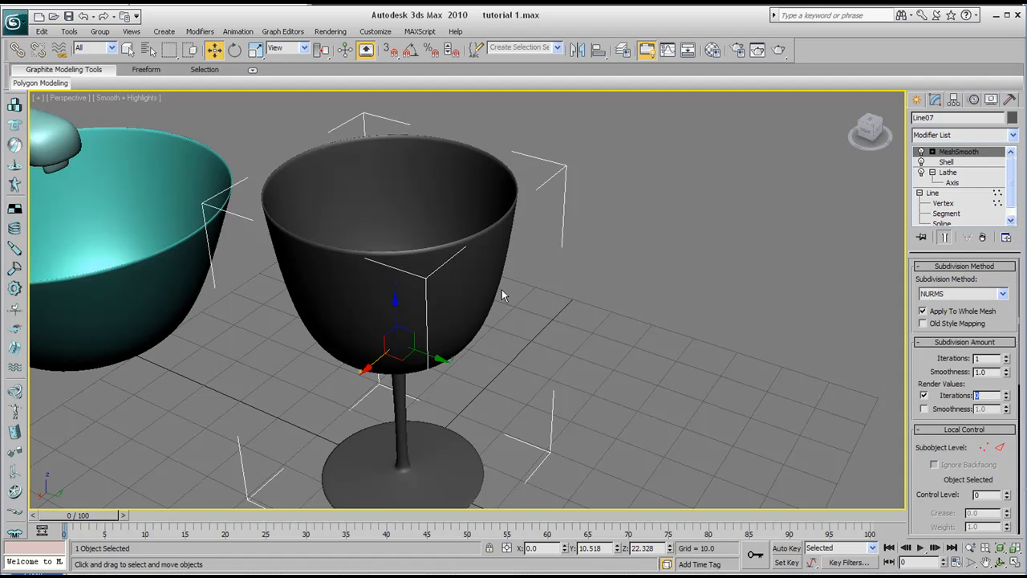
- Examine the smoothed glass's surface and its size relative to the bowl and tap in the shaded Perspective view
scroll(501, 290, down, 5)
middle_drag(449, 283, 399, 293)
scroll(411, 251, up, 3)
scroll(407, 259, down, 4)
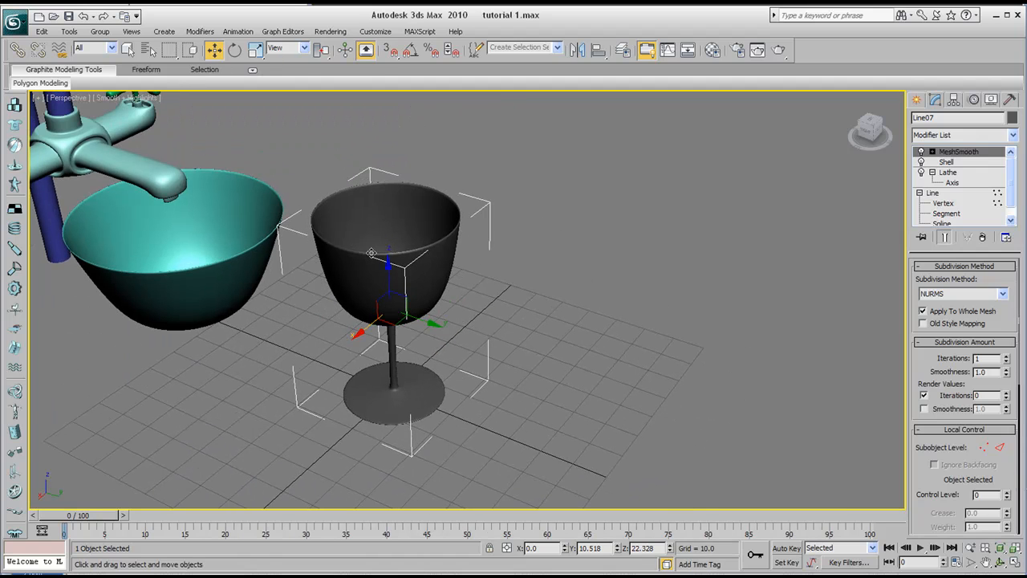
middle_drag(314, 238, 356, 249)
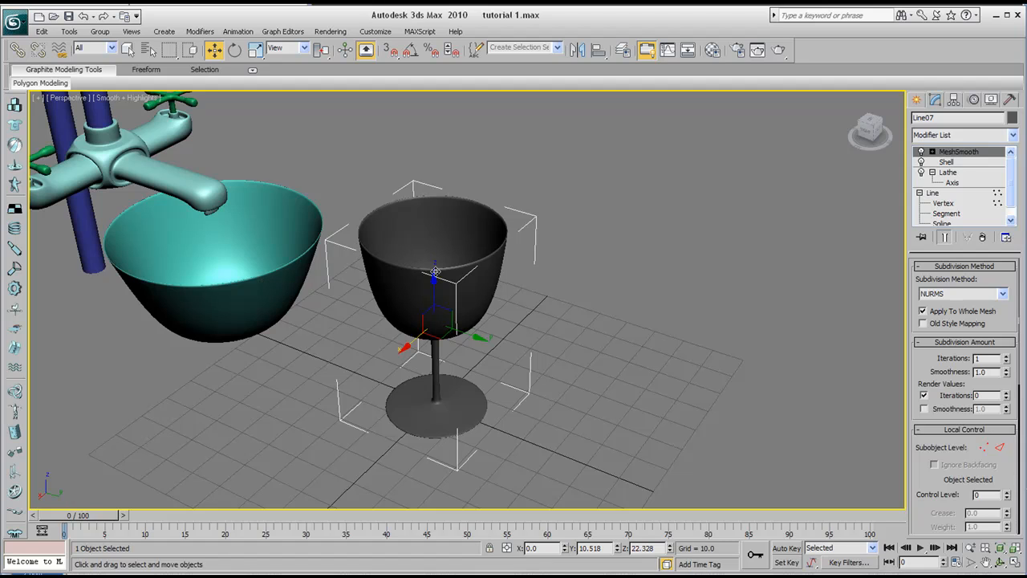
middle_drag(431, 272, 434, 272)
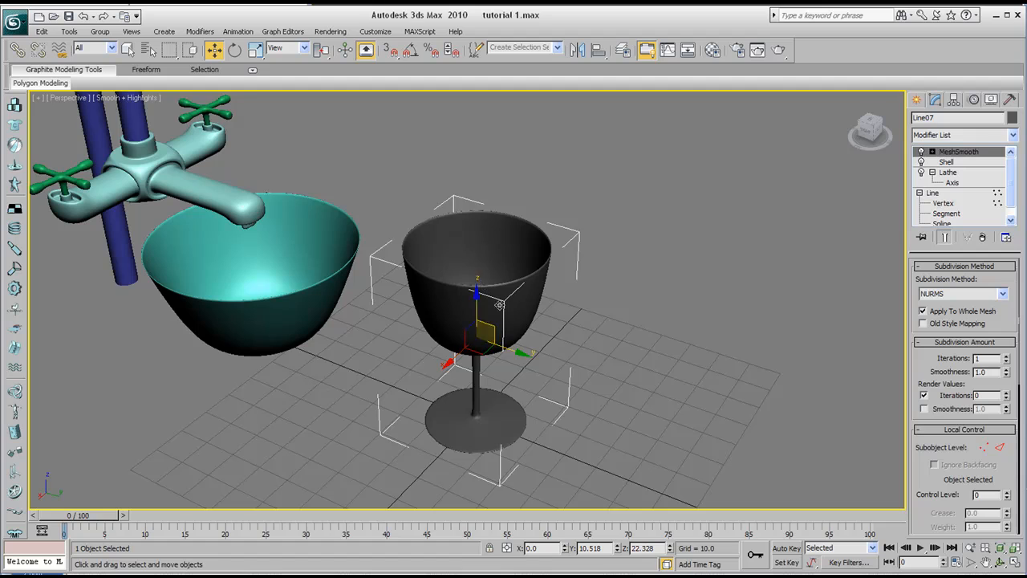
middle_drag(477, 290, 458, 290)
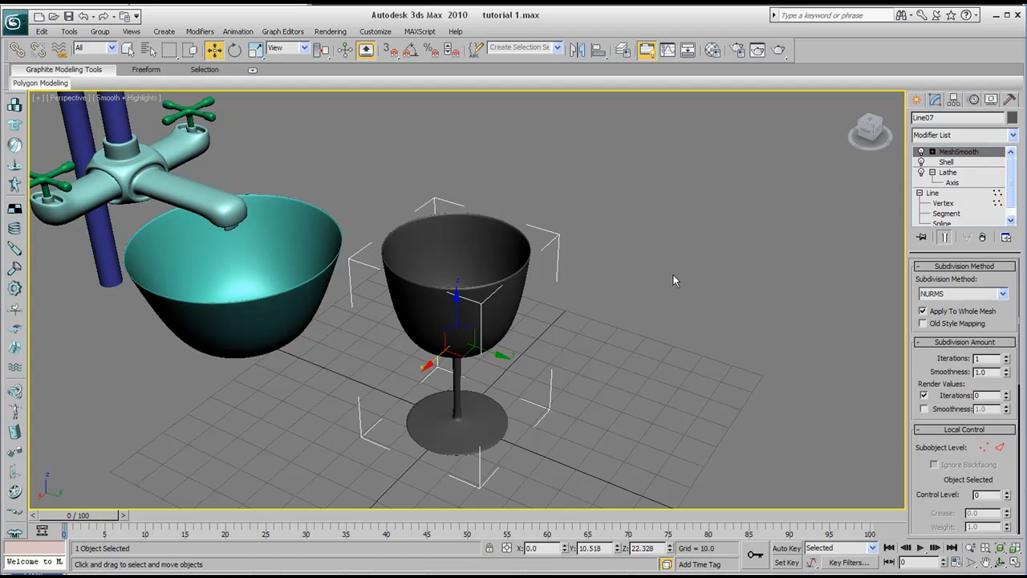
scroll(445, 285, up, 3)
scroll(446, 285, down, 3)
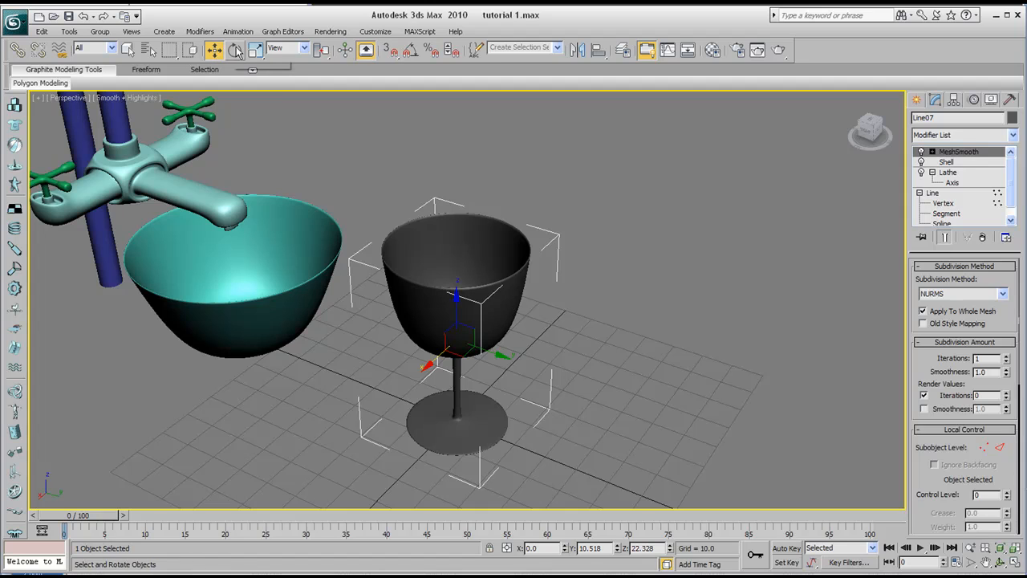
- Scale the glass down uniformly to about 53 percent so its size suits the sink
drag(254, 52, 255, 71)
drag(482, 370, 477, 398)
click(999, 563)
mouse_move(481, 280)
mouse_down()
mouse_move(472, 256)
mouse_move(453, 265)
mouse_move(477, 258)
mouse_move(463, 283)
mouse_move(474, 294)
mouse_up()
click(255, 50)
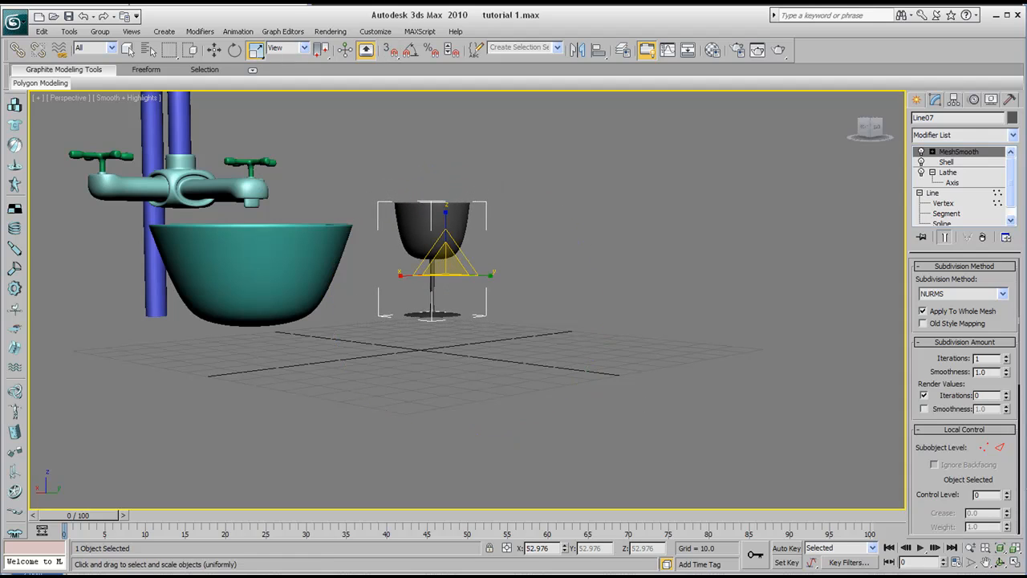
- Lower the shrunken glass in the Left view to a Z position of about 12.3 so its base meets the ground line
click(1015, 563)
right_click(346, 242)
right_click(64, 448)
click(210, 52)
middle_drag(621, 225, 648, 220)
middle_click(216, 433)
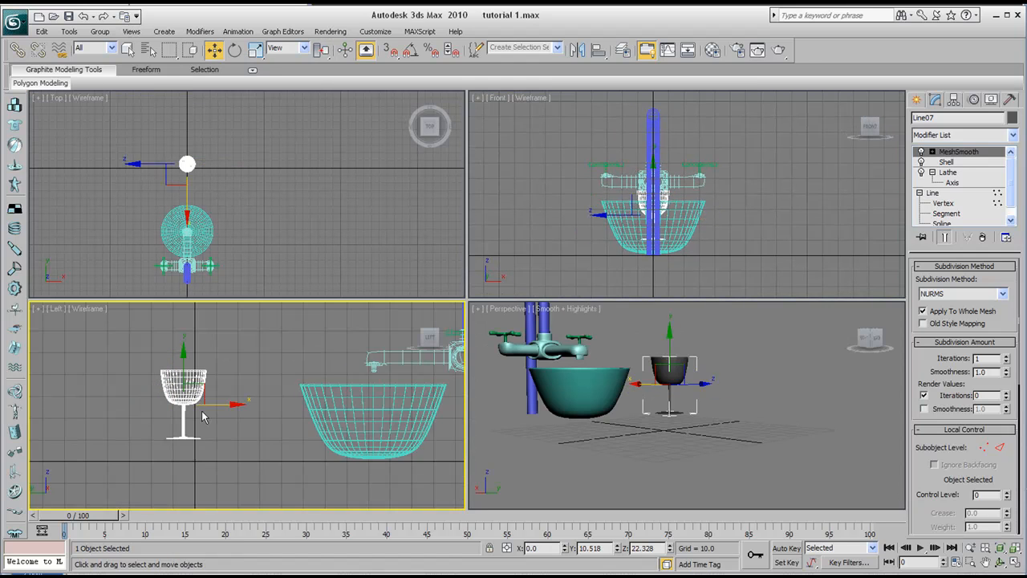
drag(182, 352, 182, 374)
middle_drag(289, 427, 209, 431)
scroll(227, 427, down, 2)
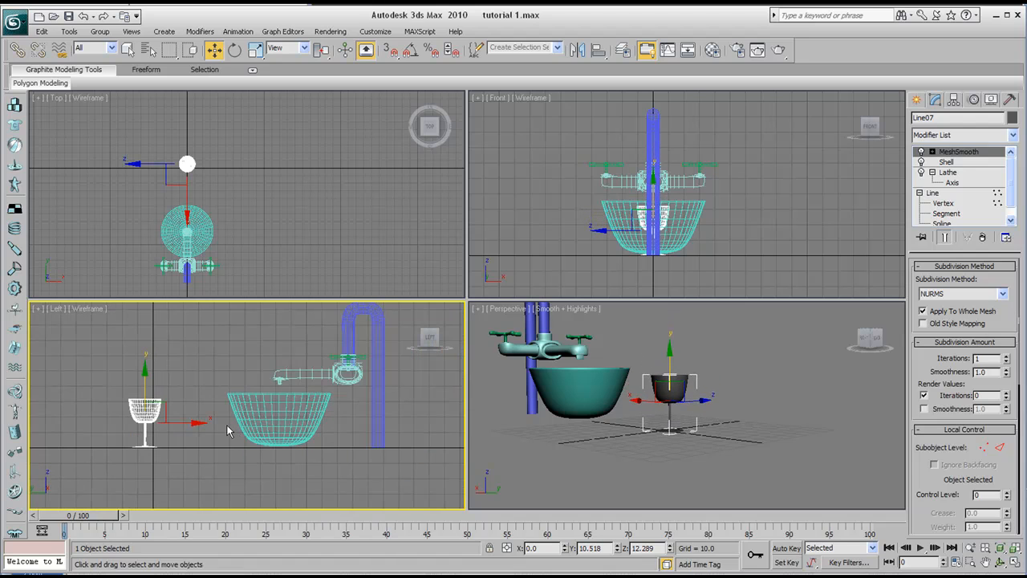
- Examine the sink, tap and glass together in the full-size Perspective view with nothing selected
middle_drag(648, 412, 648, 427)
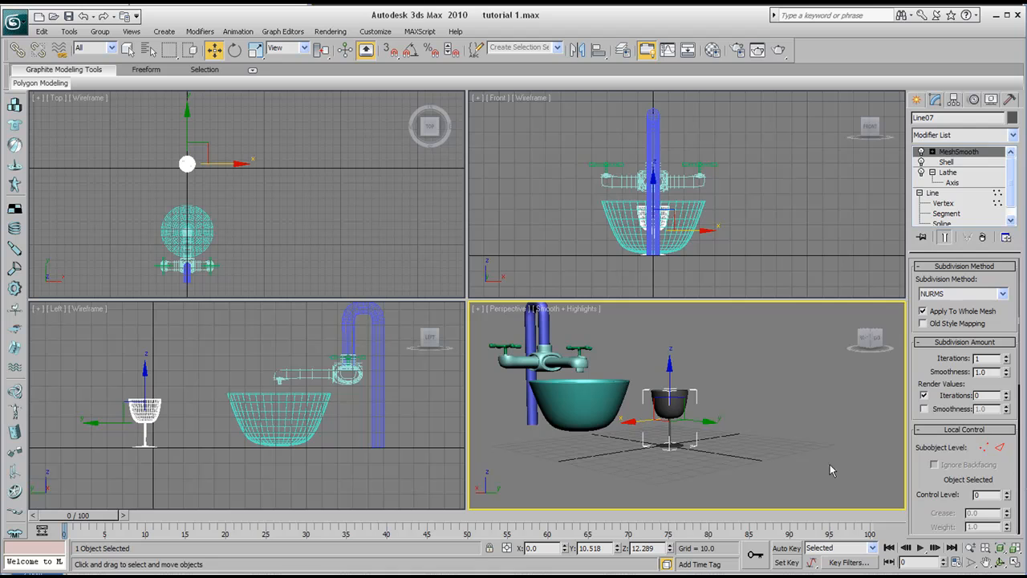
click(1014, 561)
click(999, 562)
drag(445, 340, 459, 324)
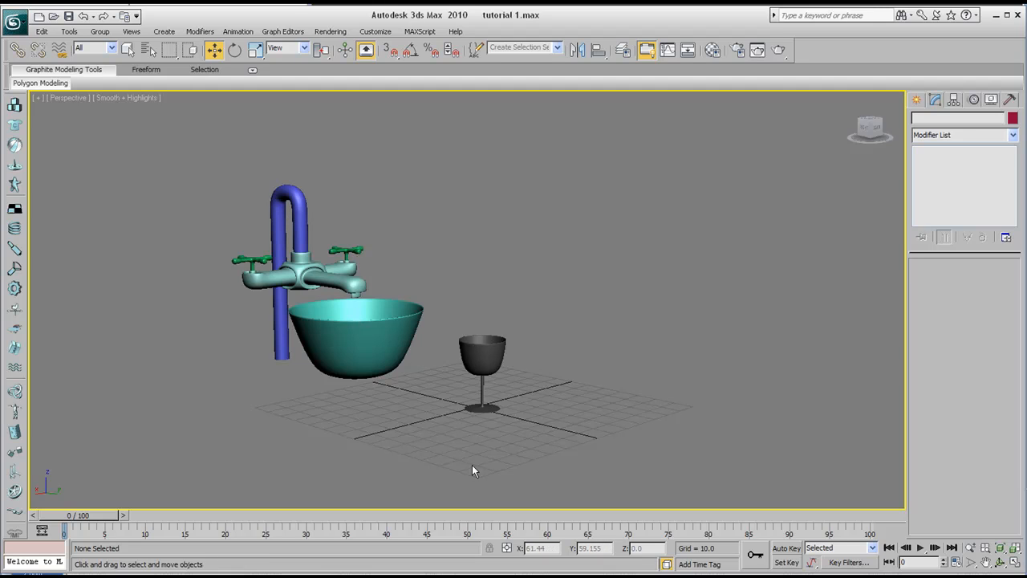
middle_drag(328, 350, 304, 408)
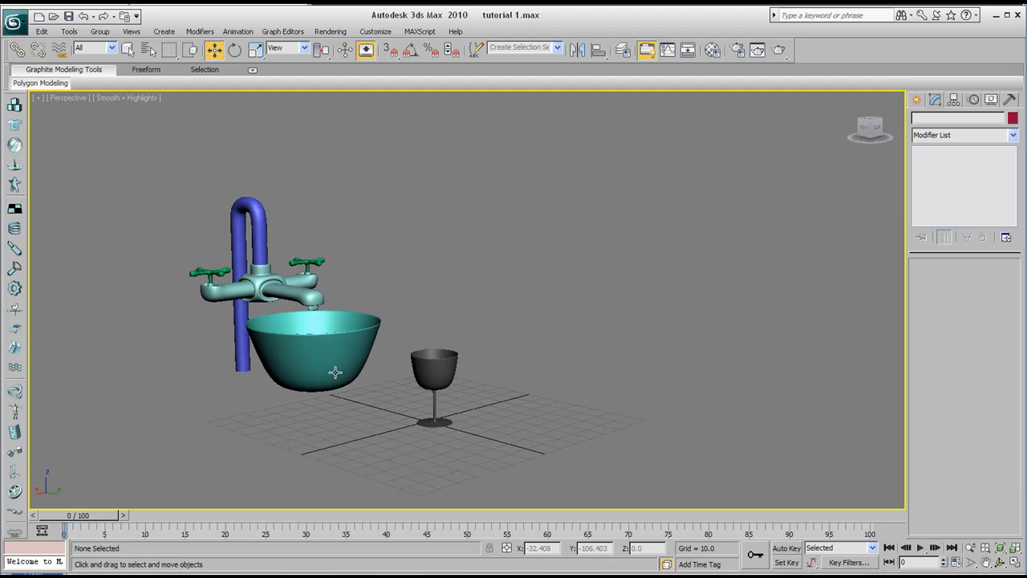
middle_drag(337, 371, 338, 357)
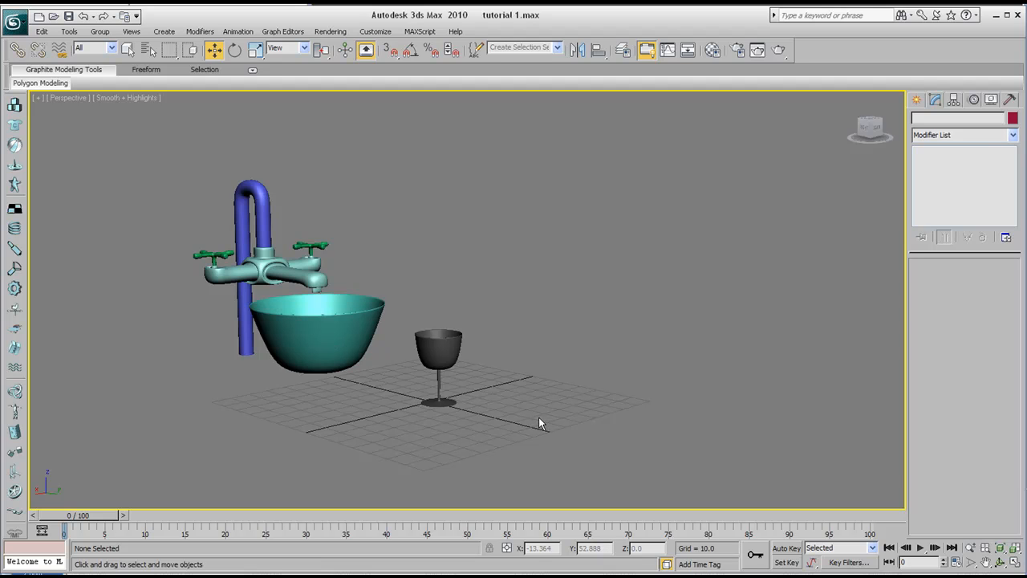